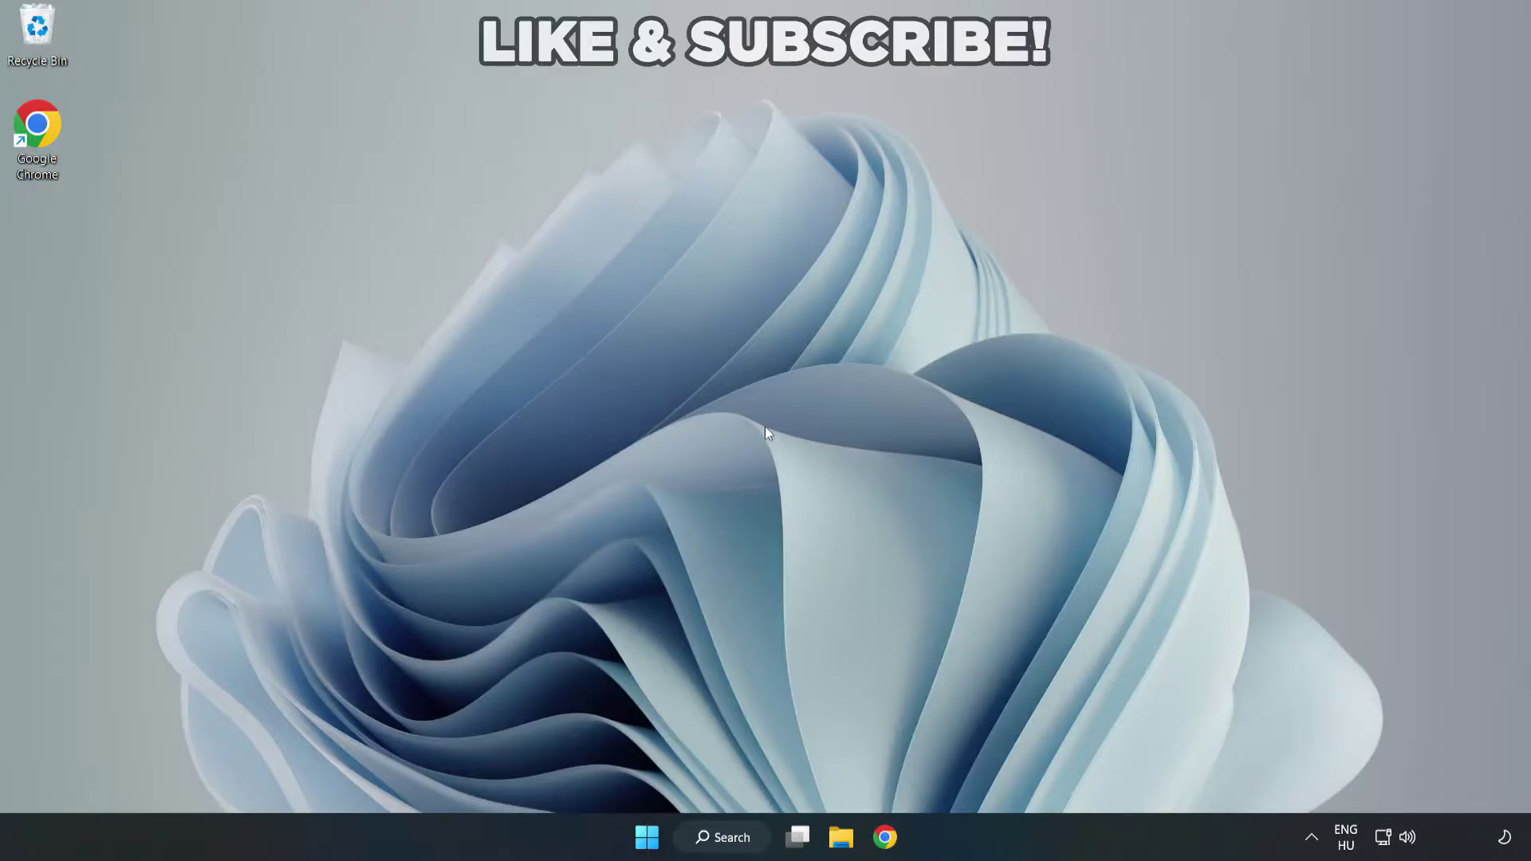
# - Search Windows for 'device manager'
pyautogui.click(730, 844)
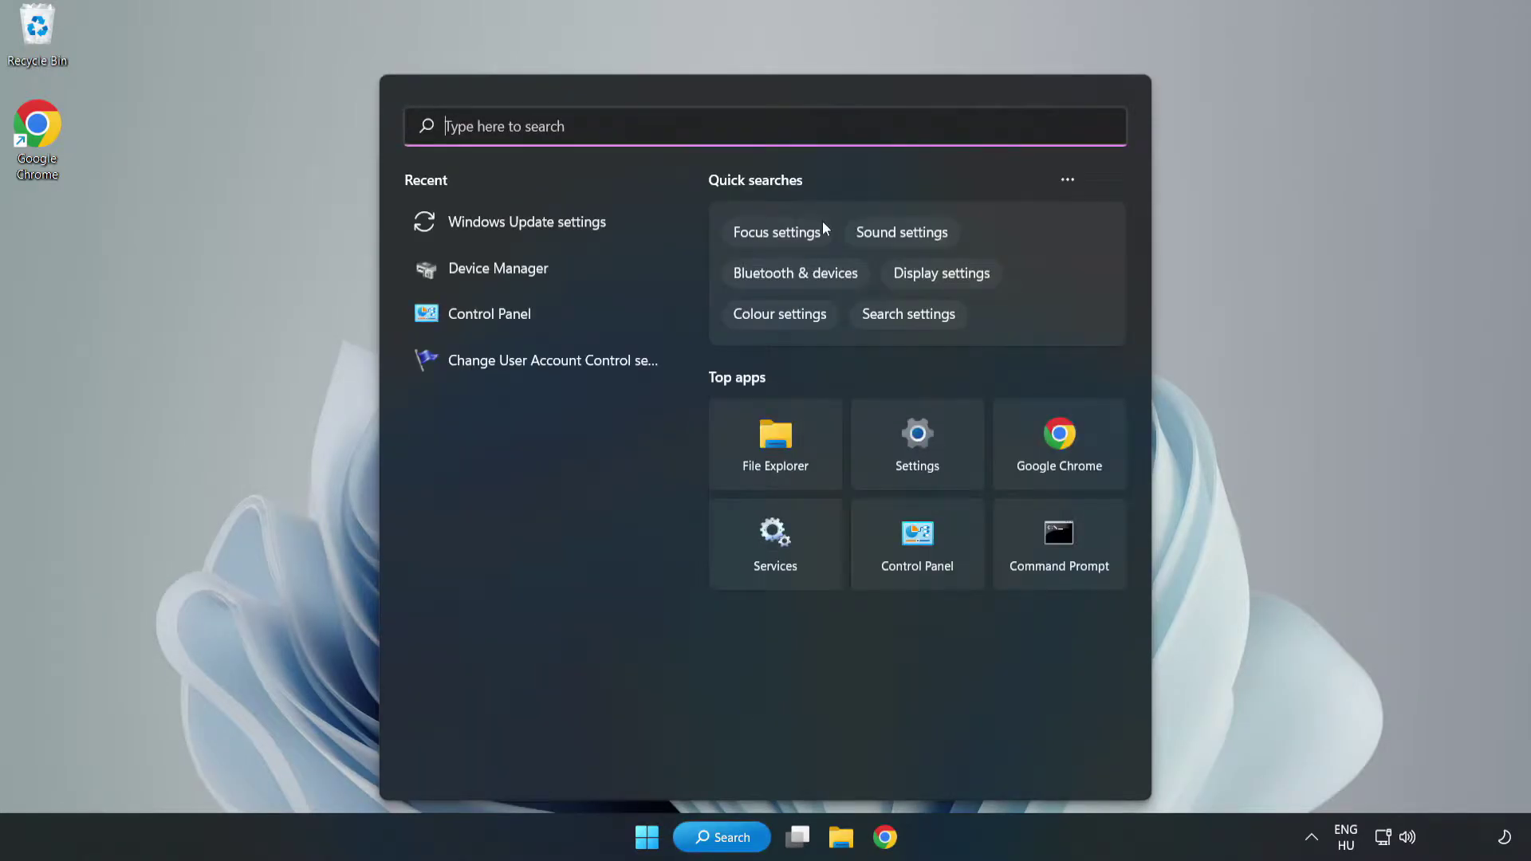
pyautogui.write('device m')
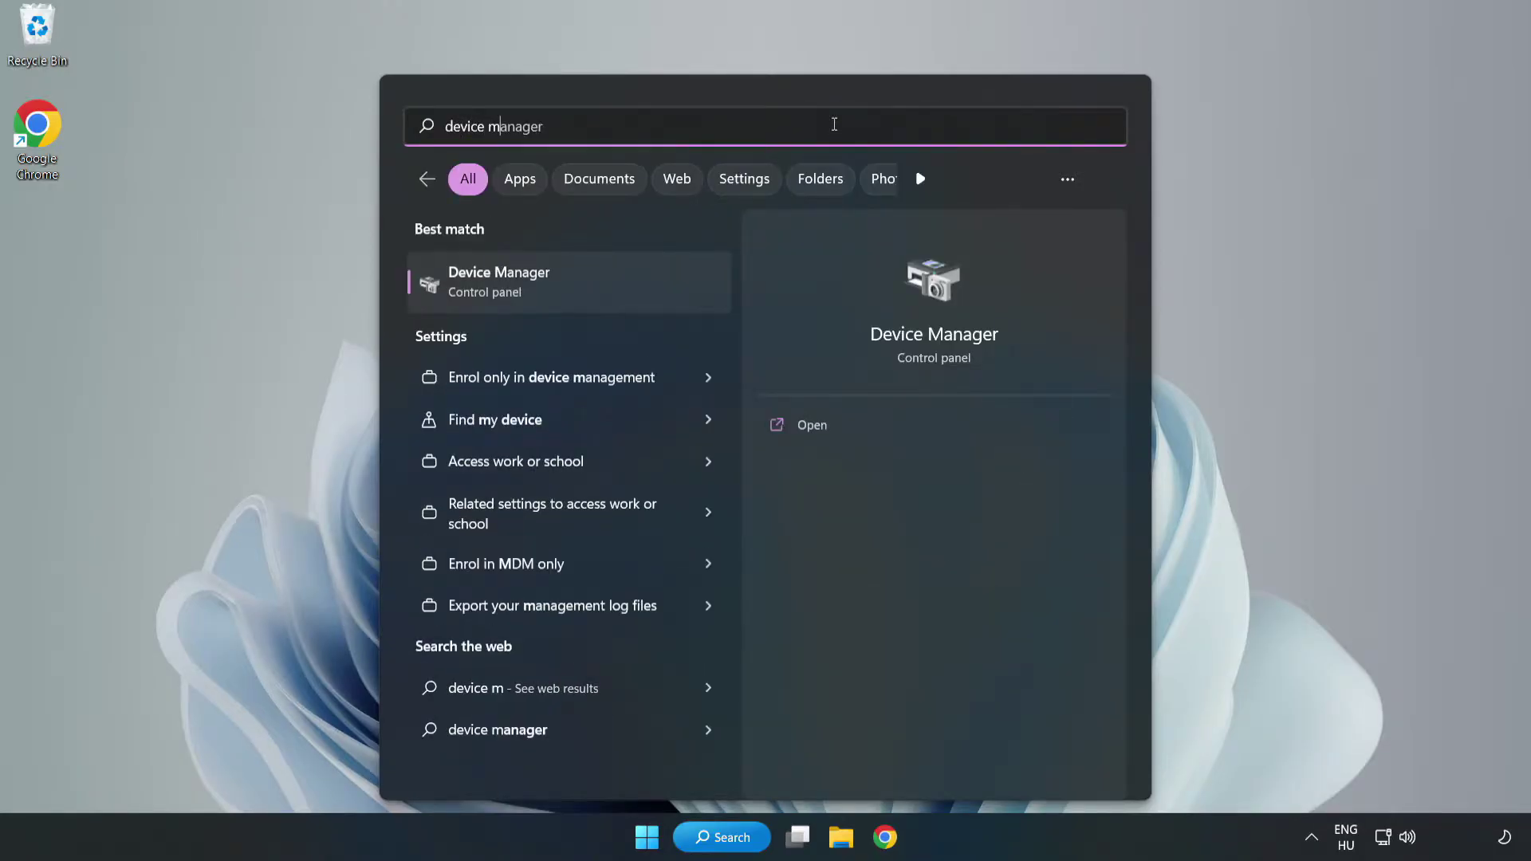
pyautogui.write('anager')
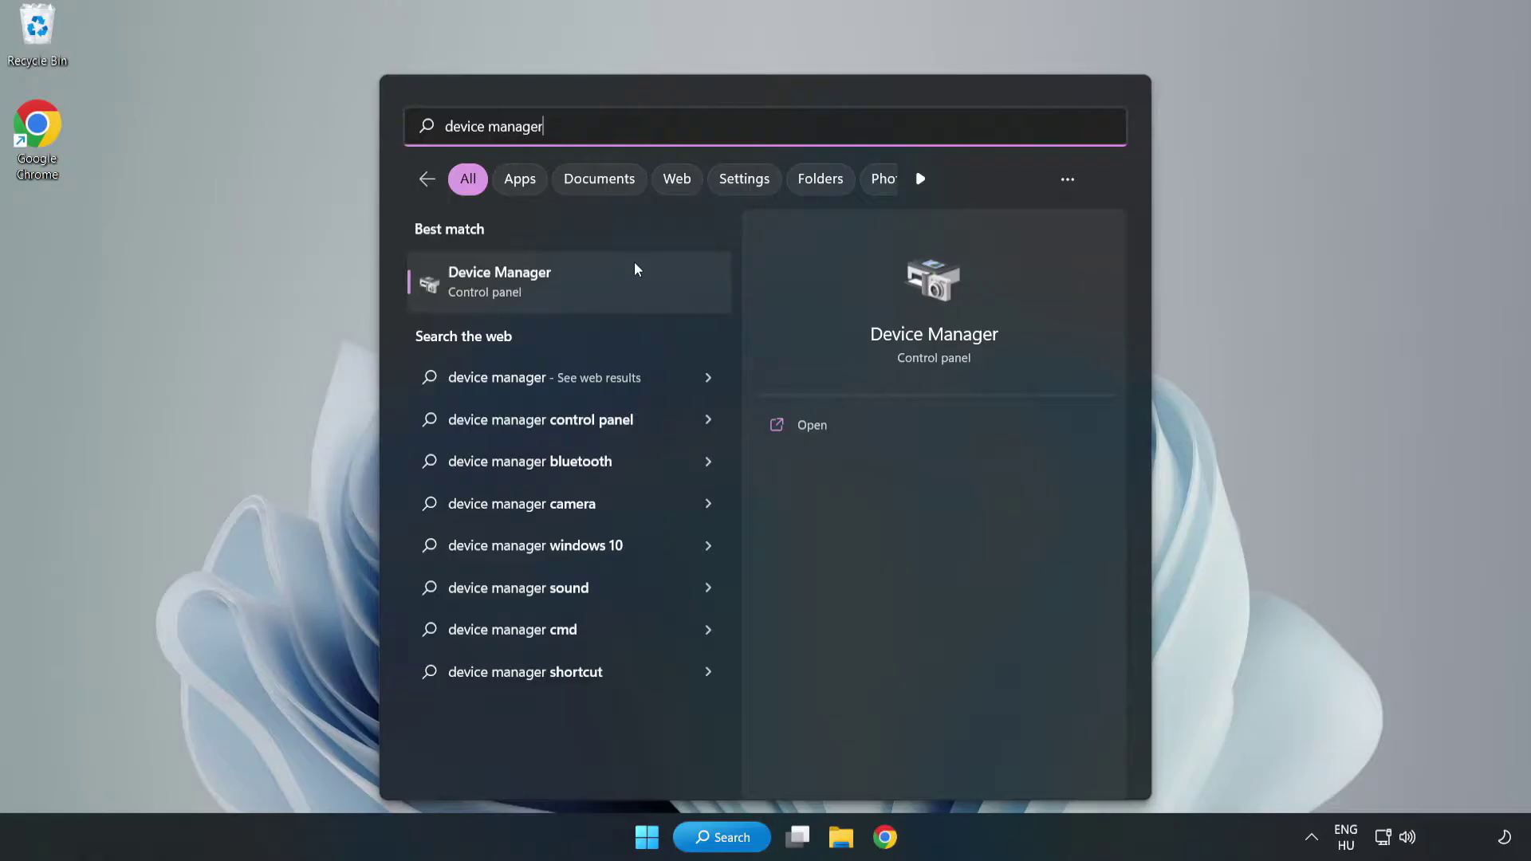
# - Open Device Manager and select the VMware SVGA 3D display adapter
pyautogui.click(571, 297)
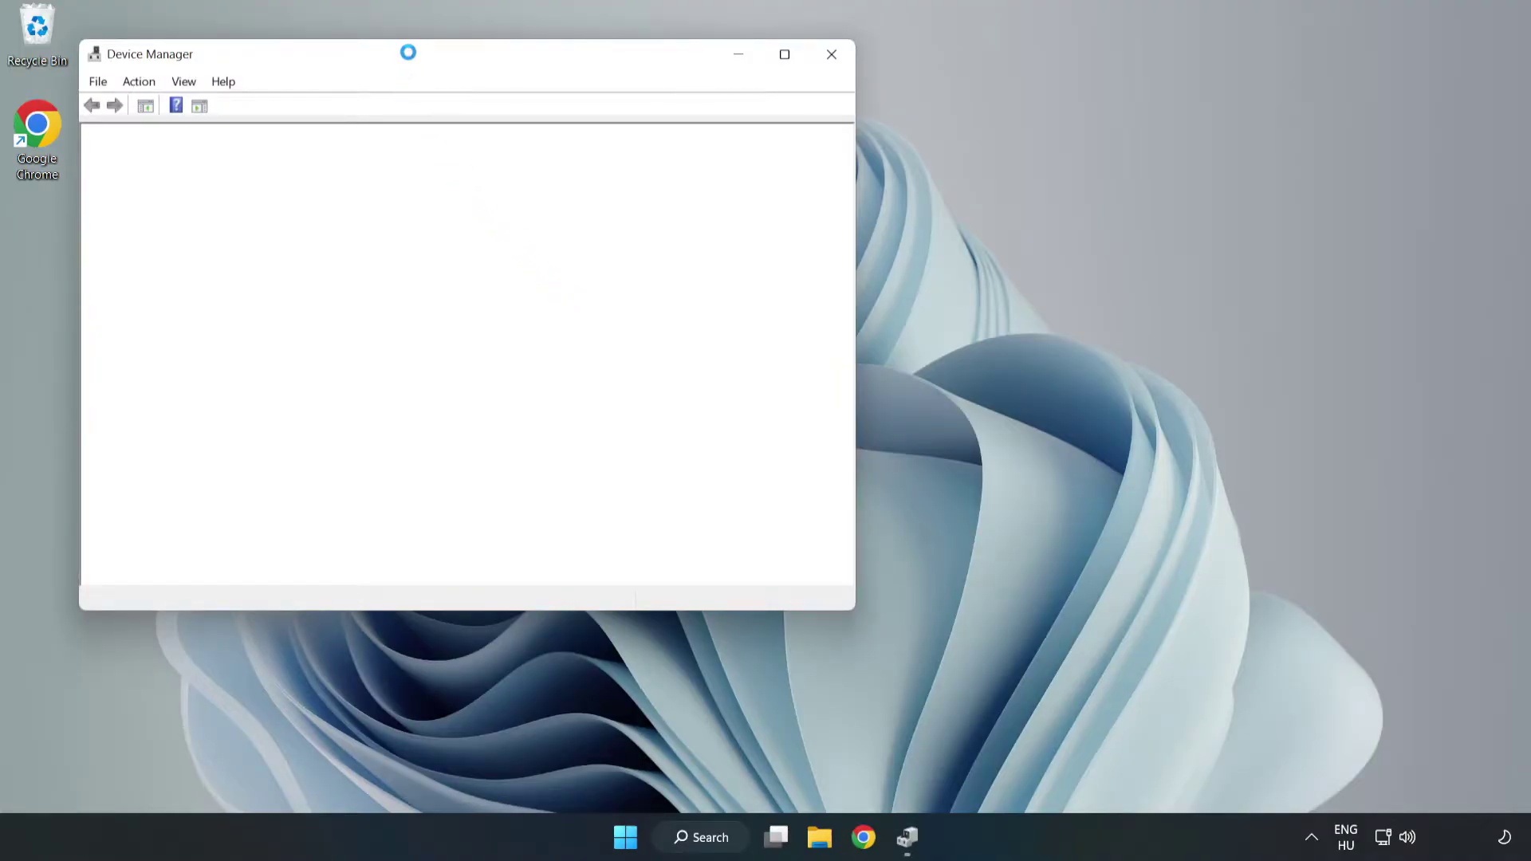
pyautogui.moveTo(410, 55); pyautogui.dragTo(683, 136)
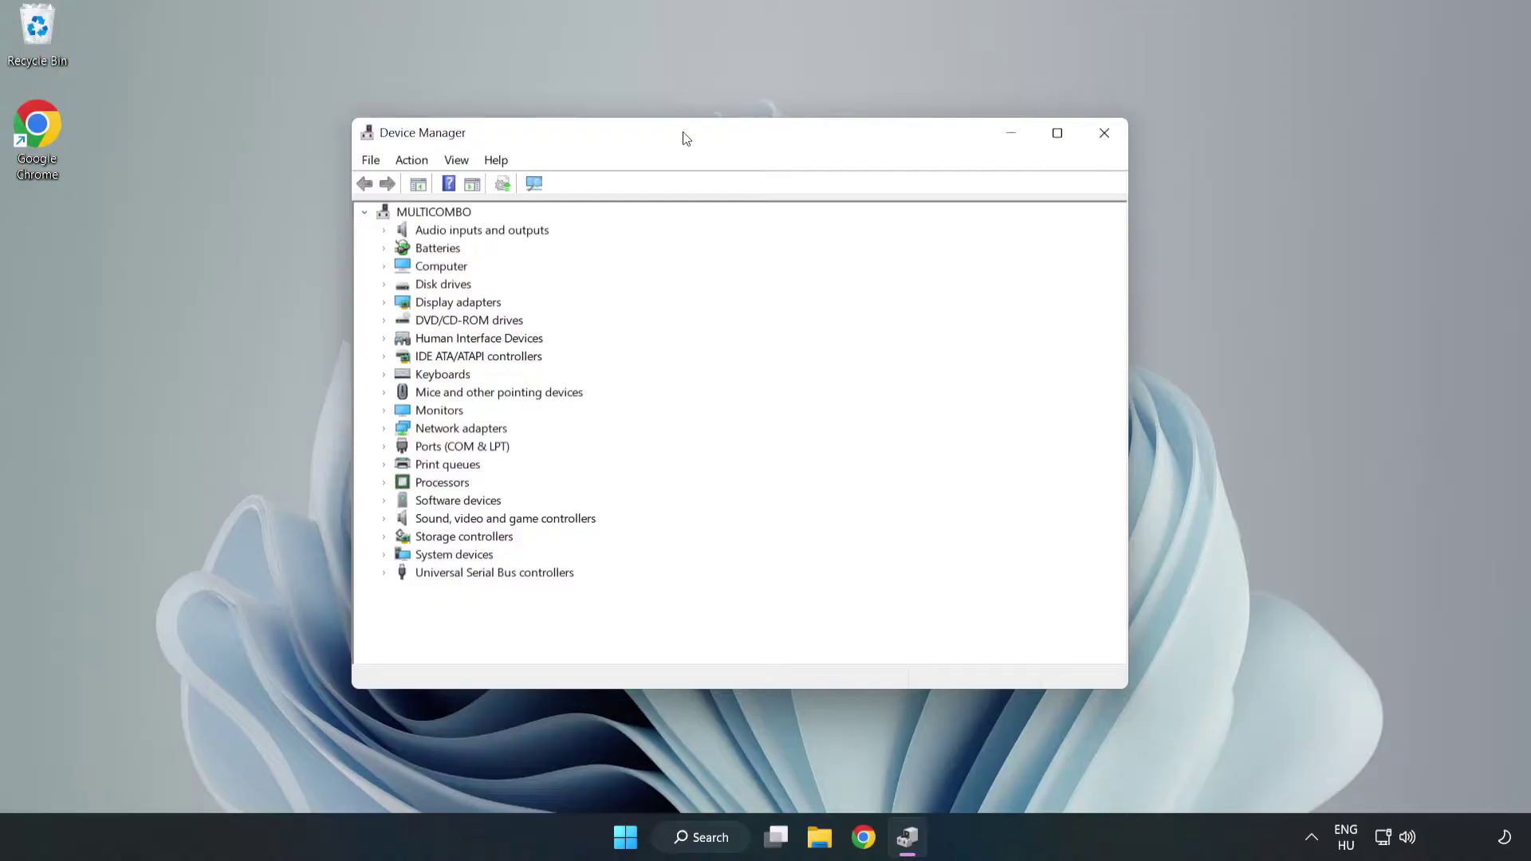
pyautogui.click(407, 304)
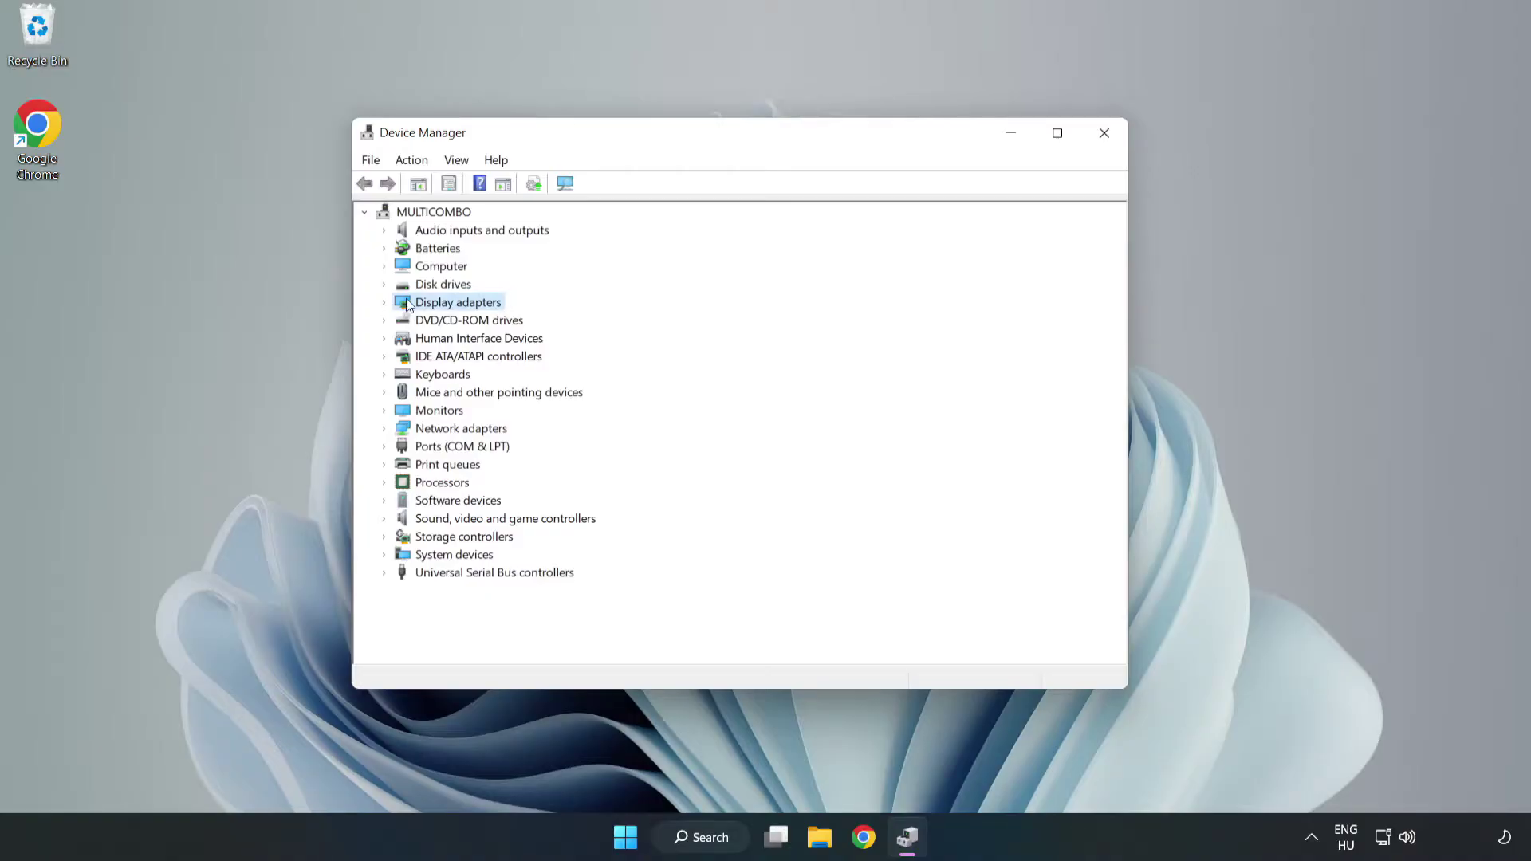
pyautogui.click(384, 306)
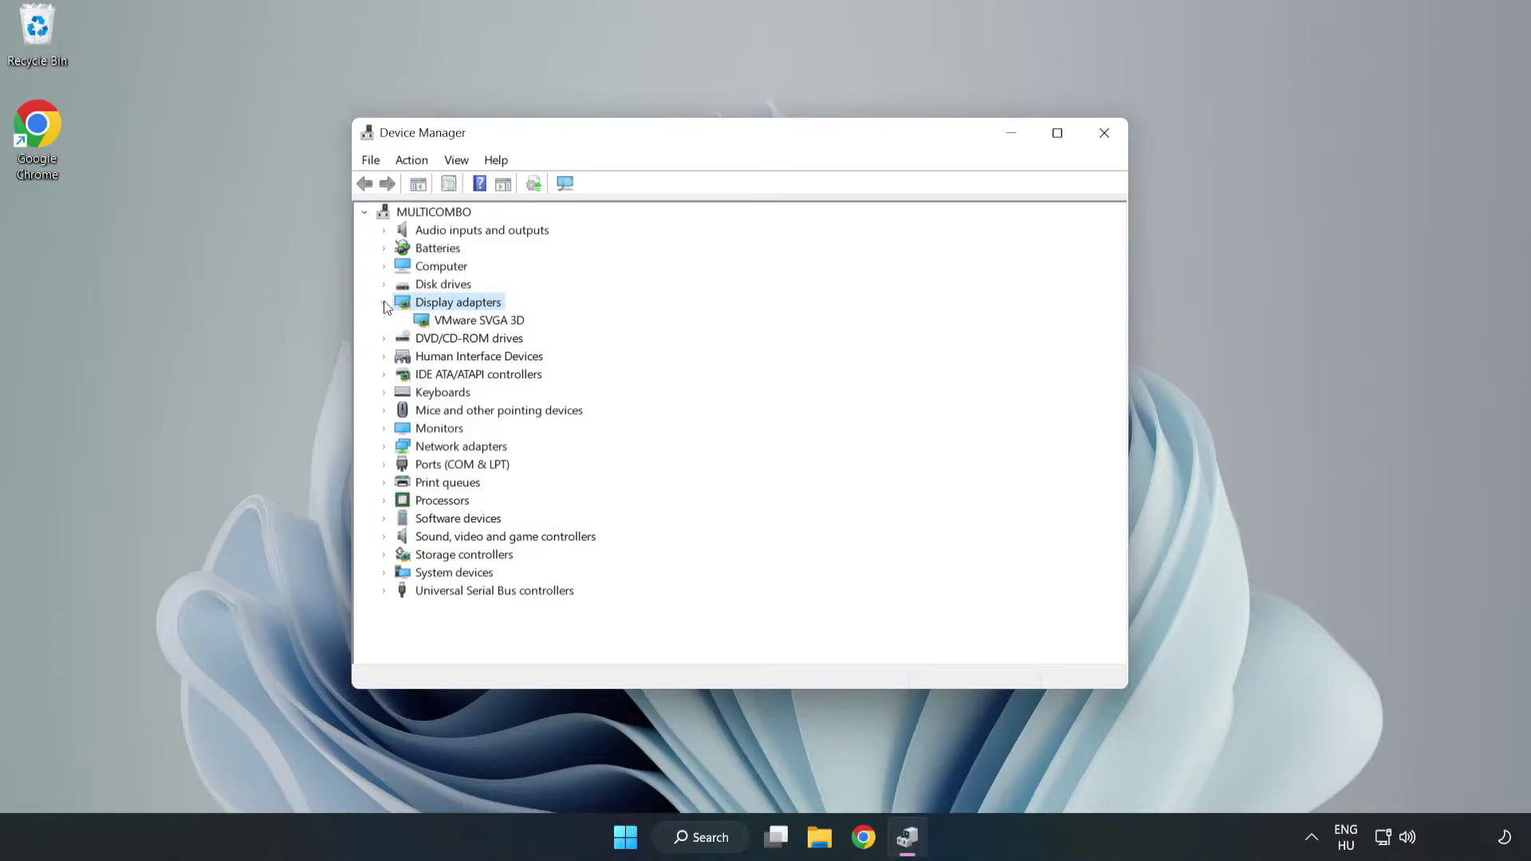
pyautogui.click(478, 320)
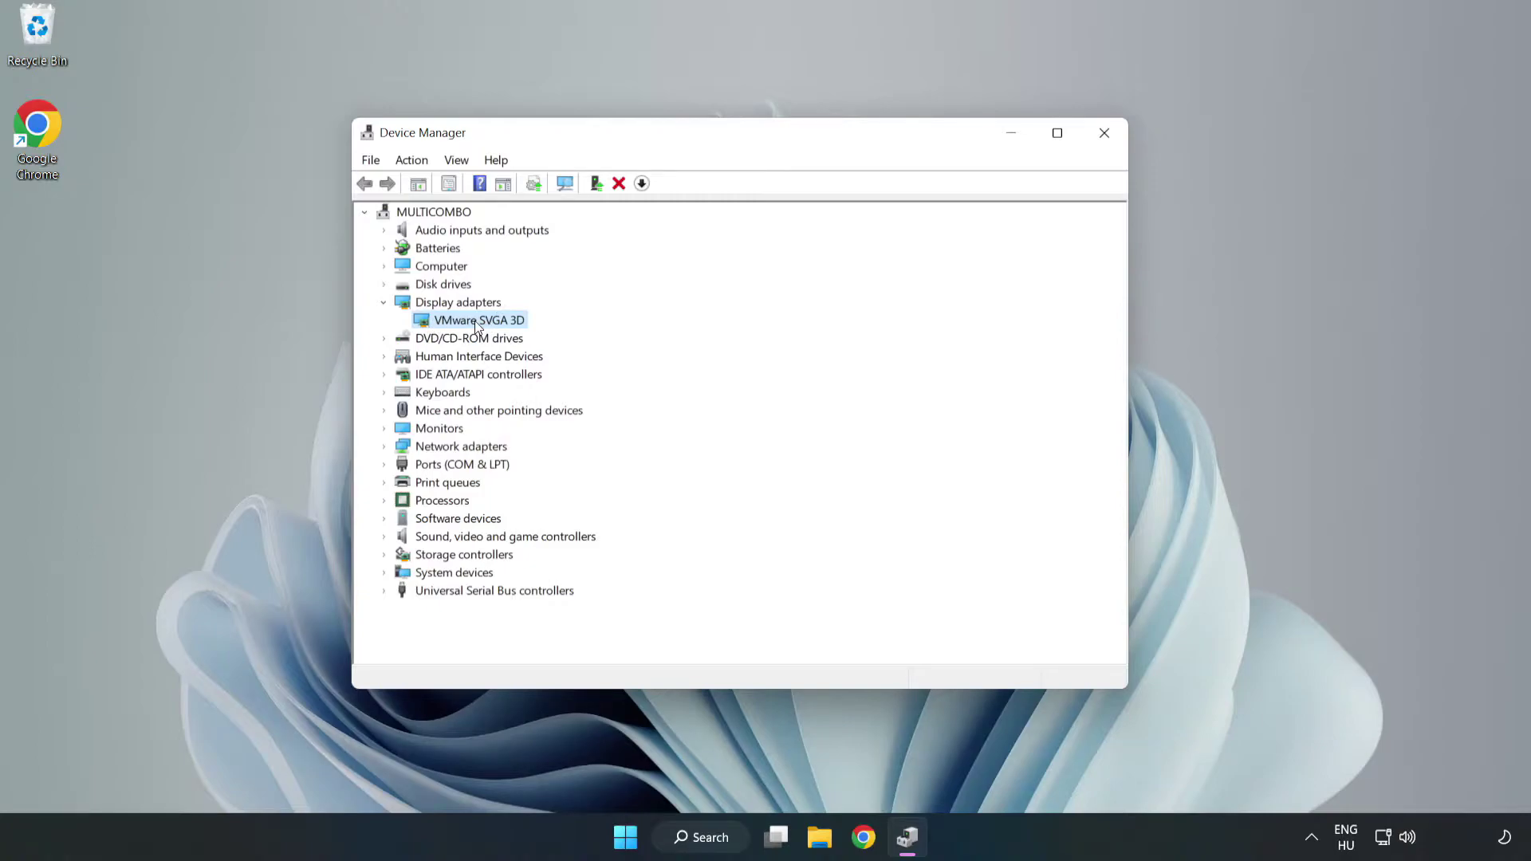
# - Search automatically for a VMware SVGA 3D driver; the best driver is already installed
pyautogui.rightClick(477, 325)
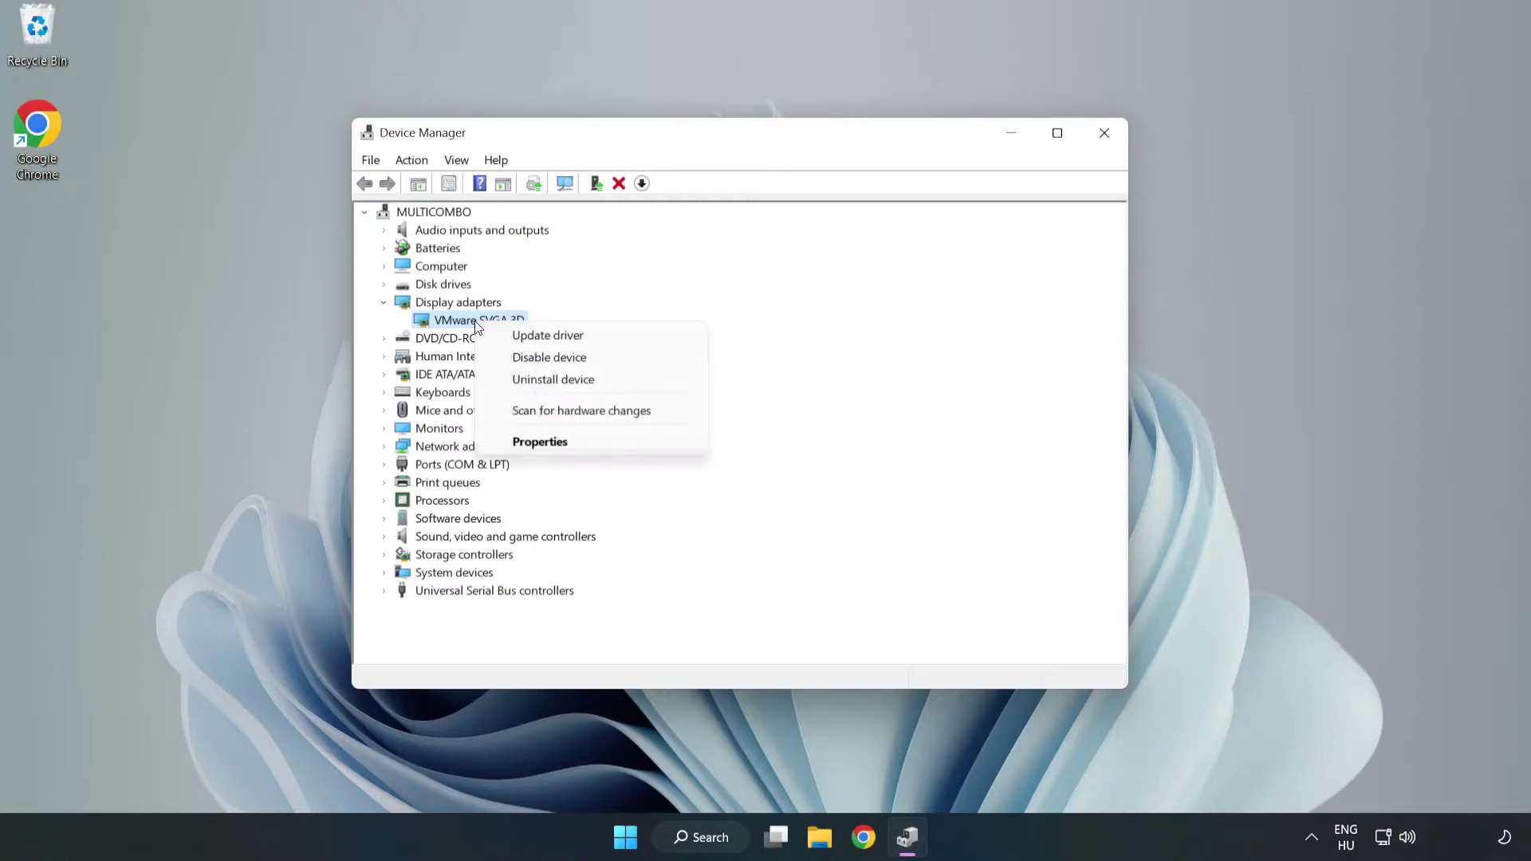
pyautogui.click(593, 338)
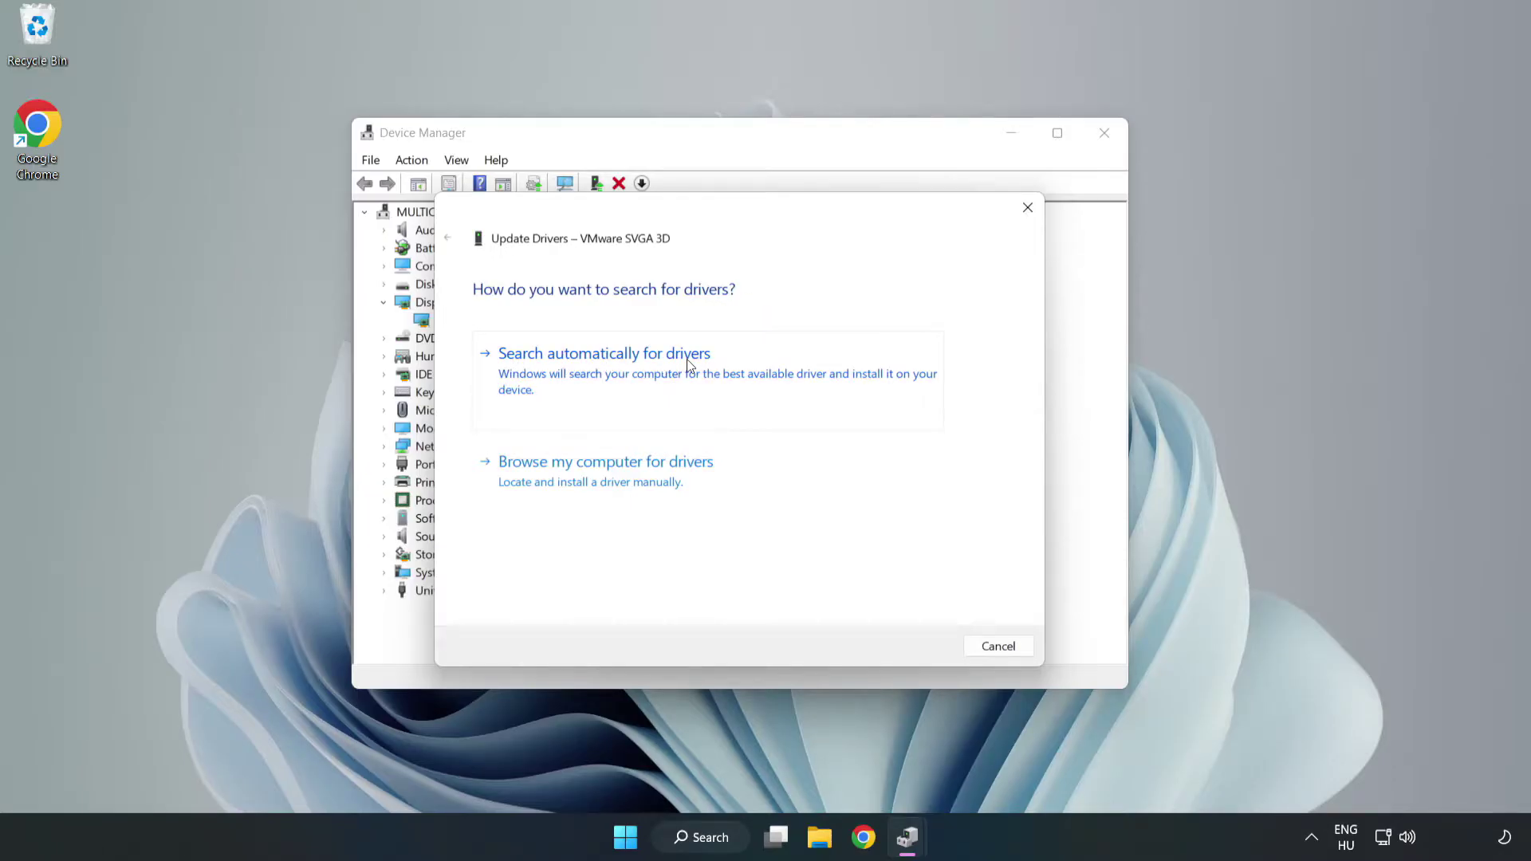
pyautogui.click(608, 372)
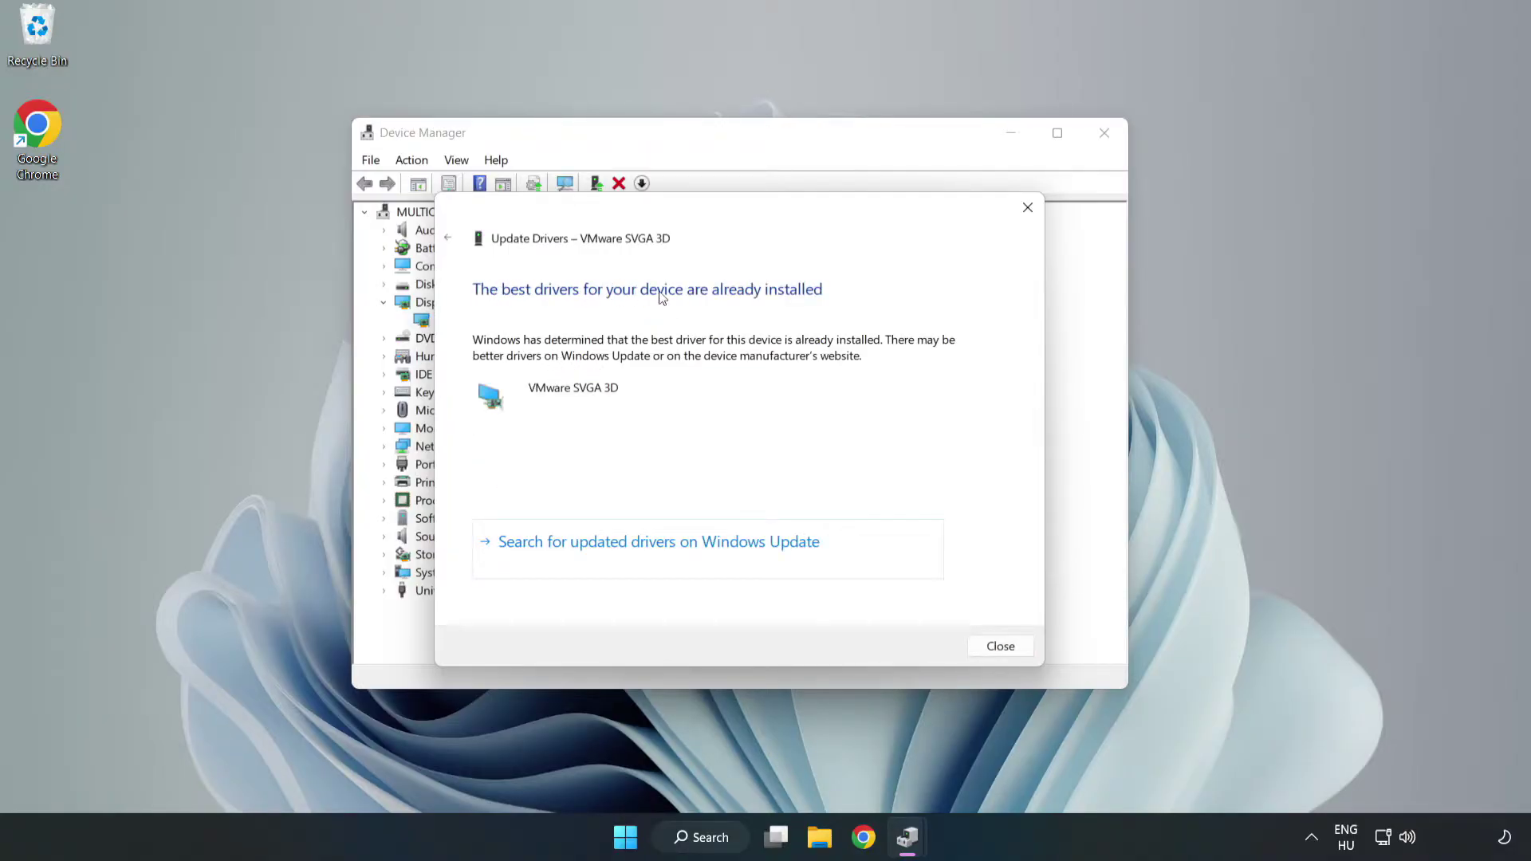
pyautogui.click(1001, 647)
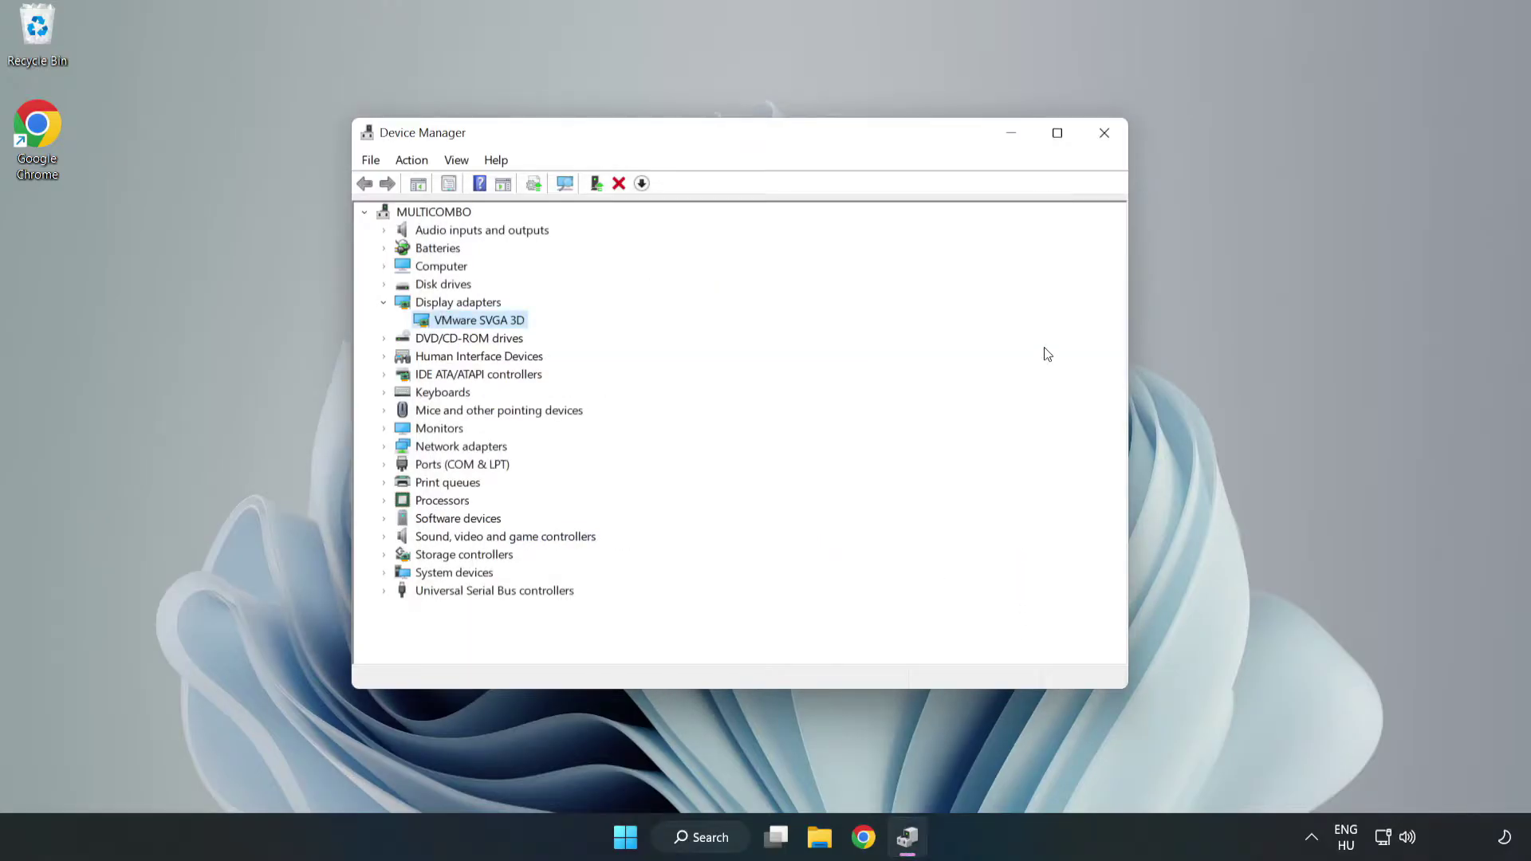
# - Close Device Manager and run Check for updates in maximized Windows Update settings
pyautogui.click(1105, 137)
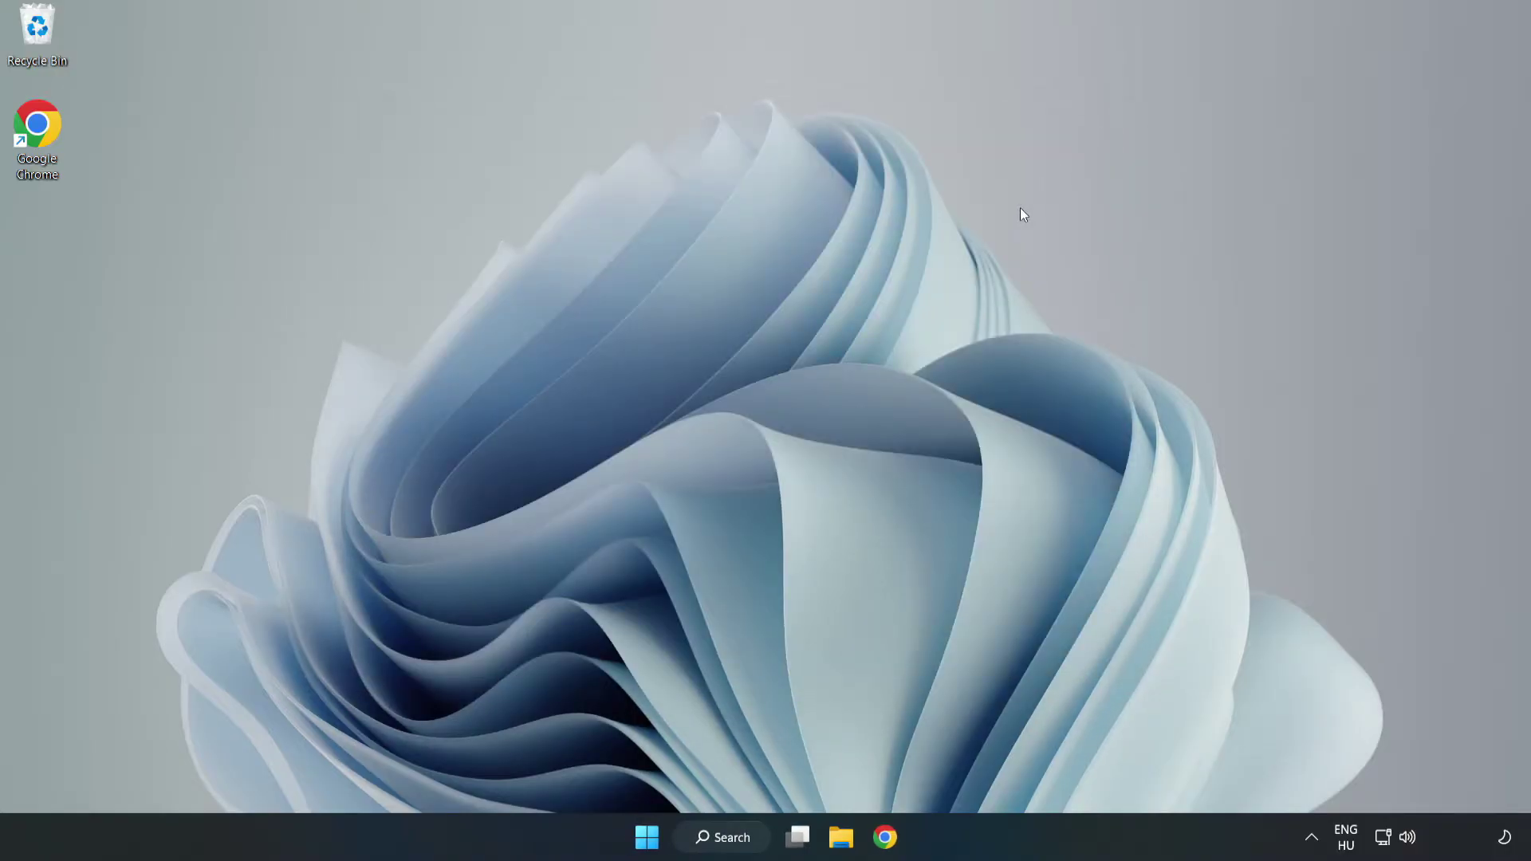
pyautogui.click(721, 837)
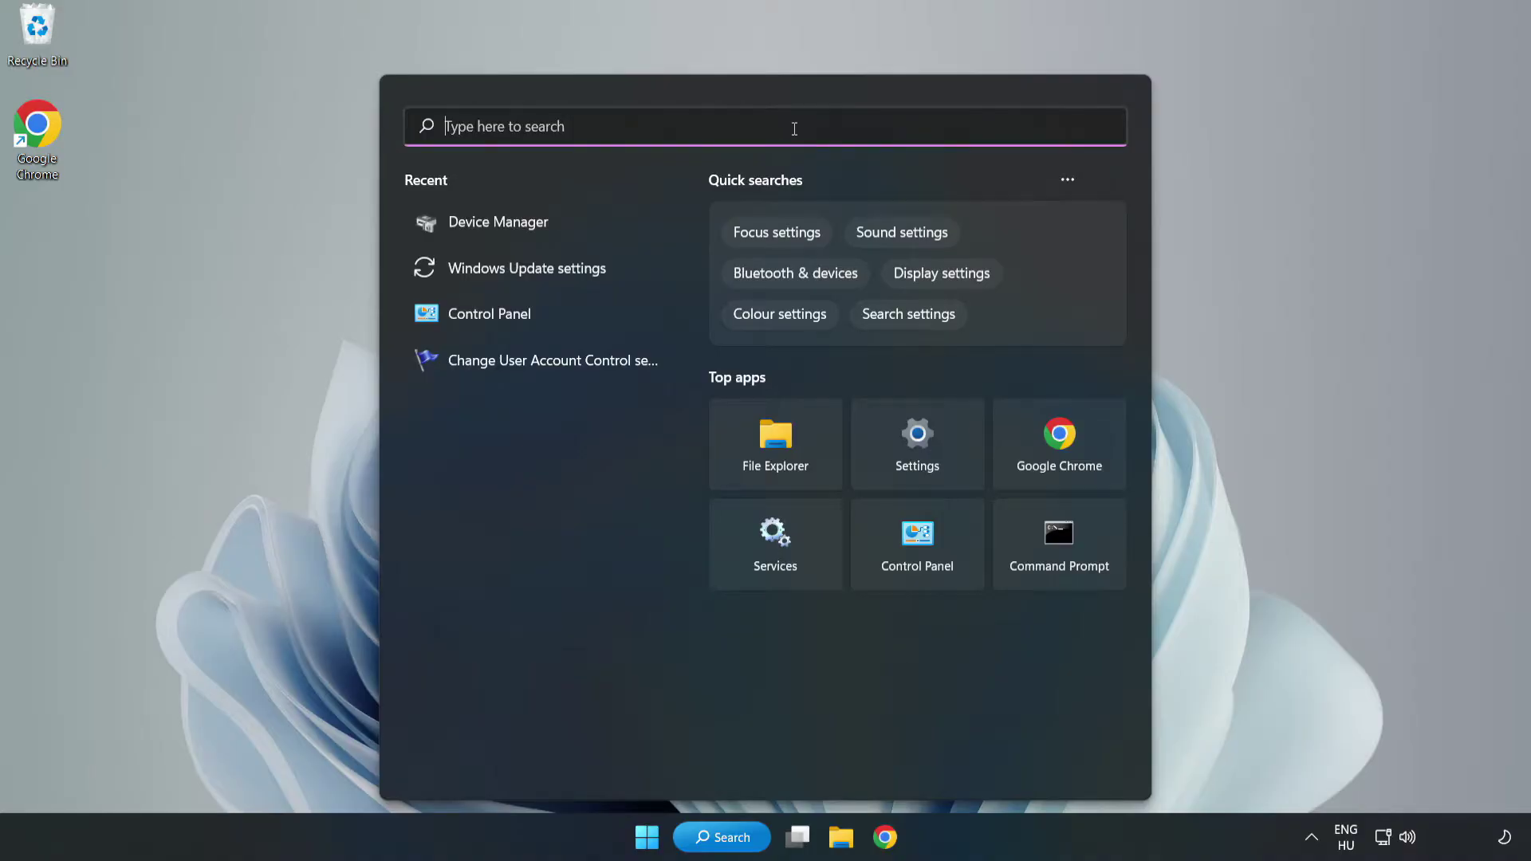
pyautogui.write('updates')
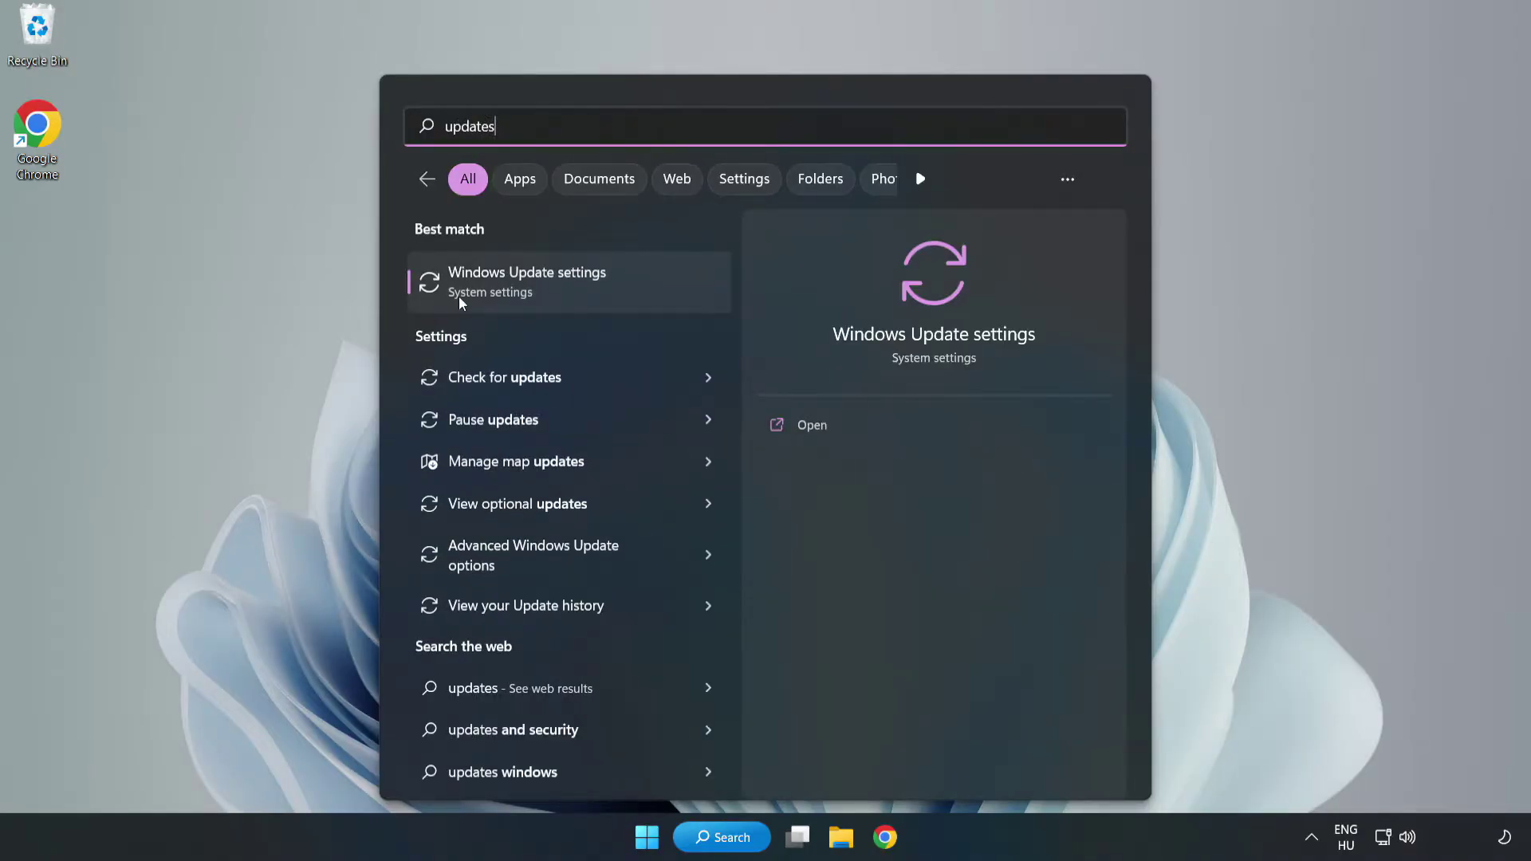
pyautogui.click(547, 290)
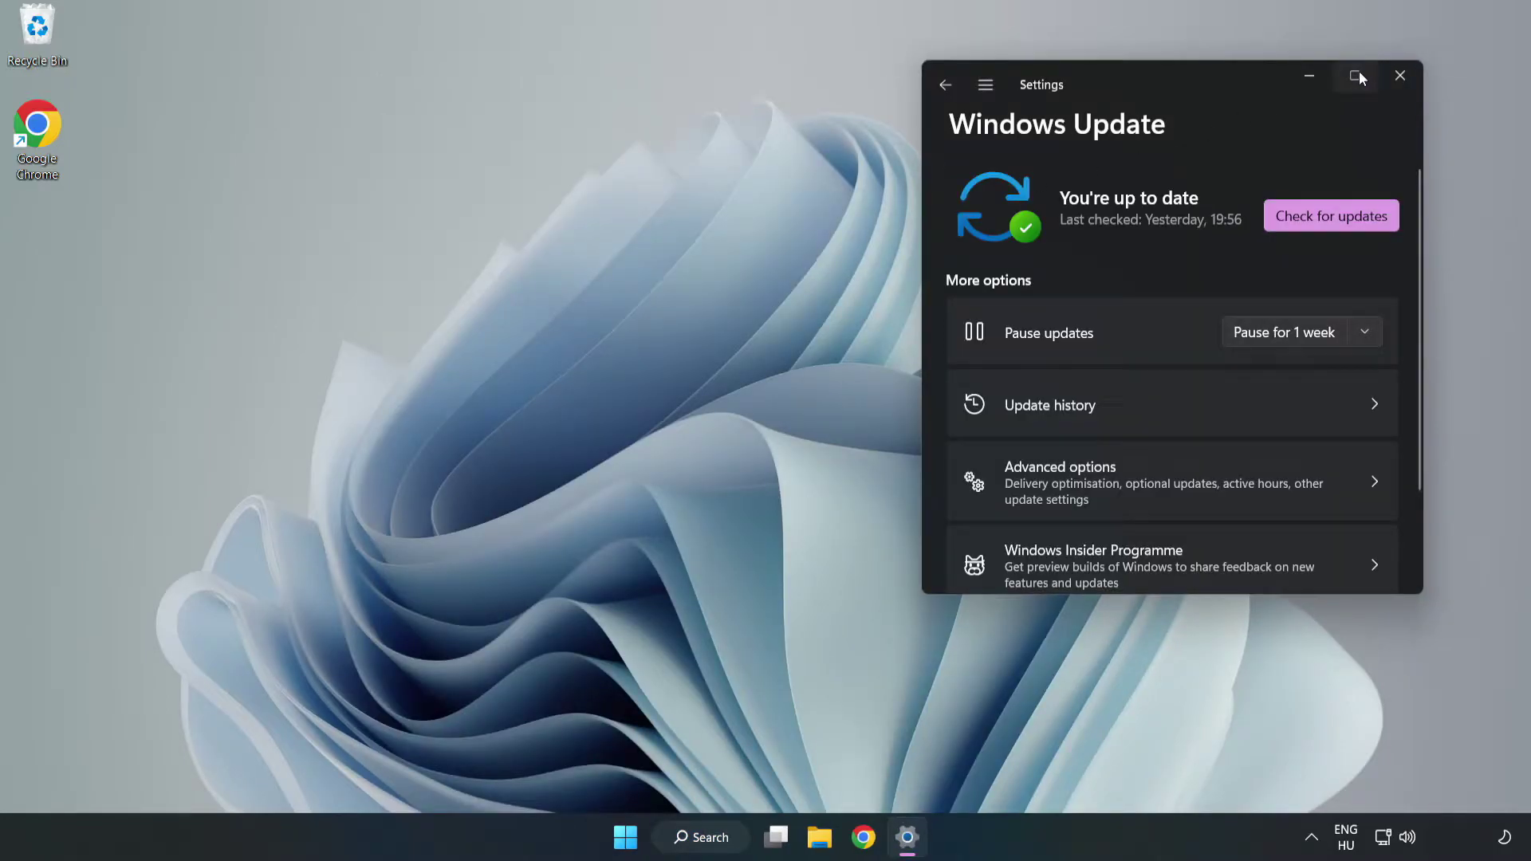
pyautogui.click(1358, 71)
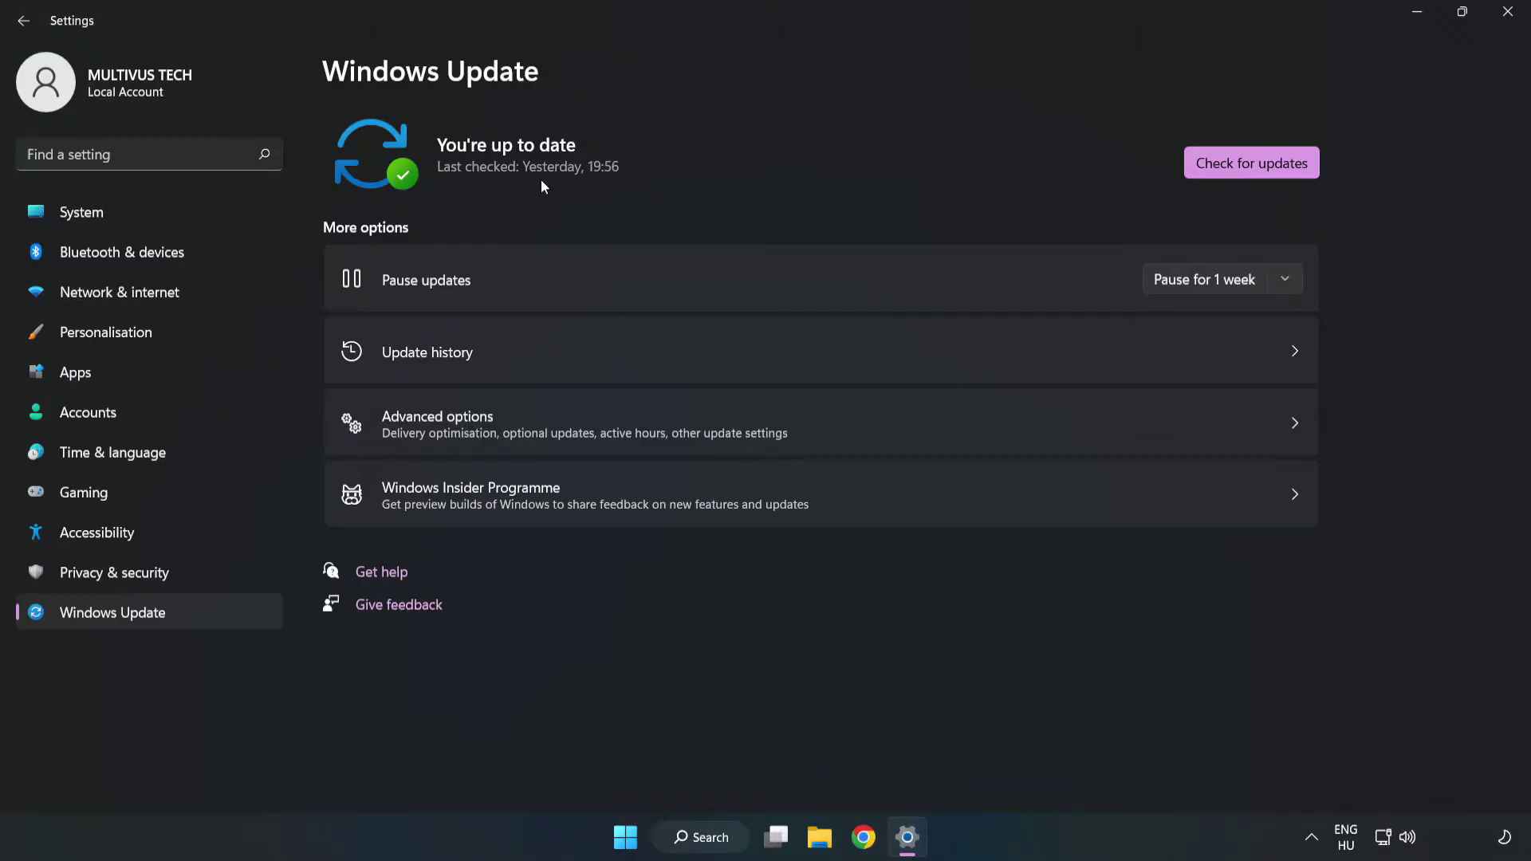
pyautogui.click(1257, 166)
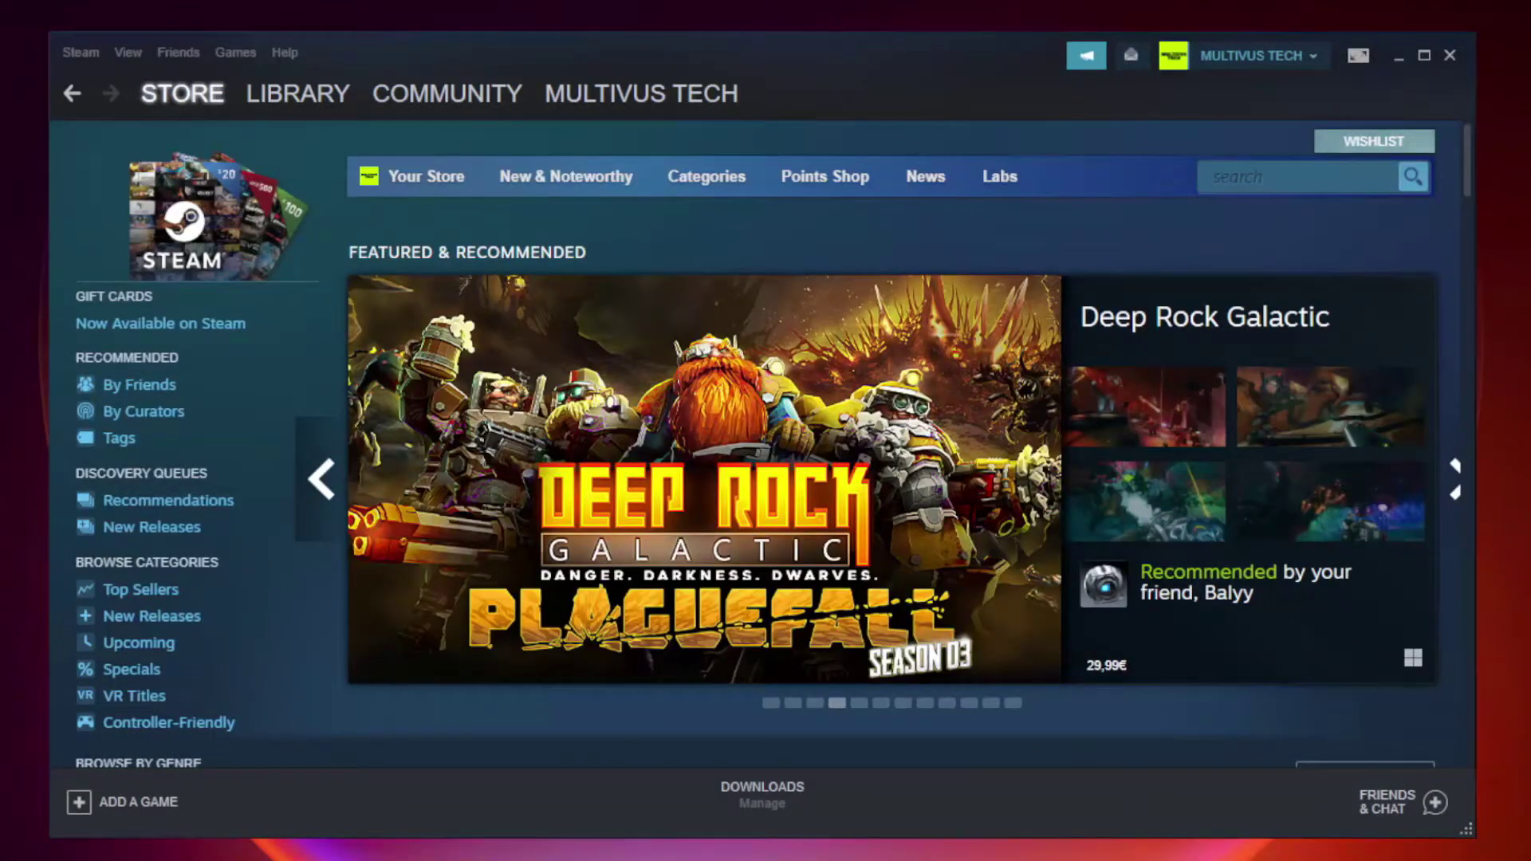
# - Verify integrity of Unturned's game files from its Steam Properties, Local Files section
pyautogui.moveTo(304, 98)
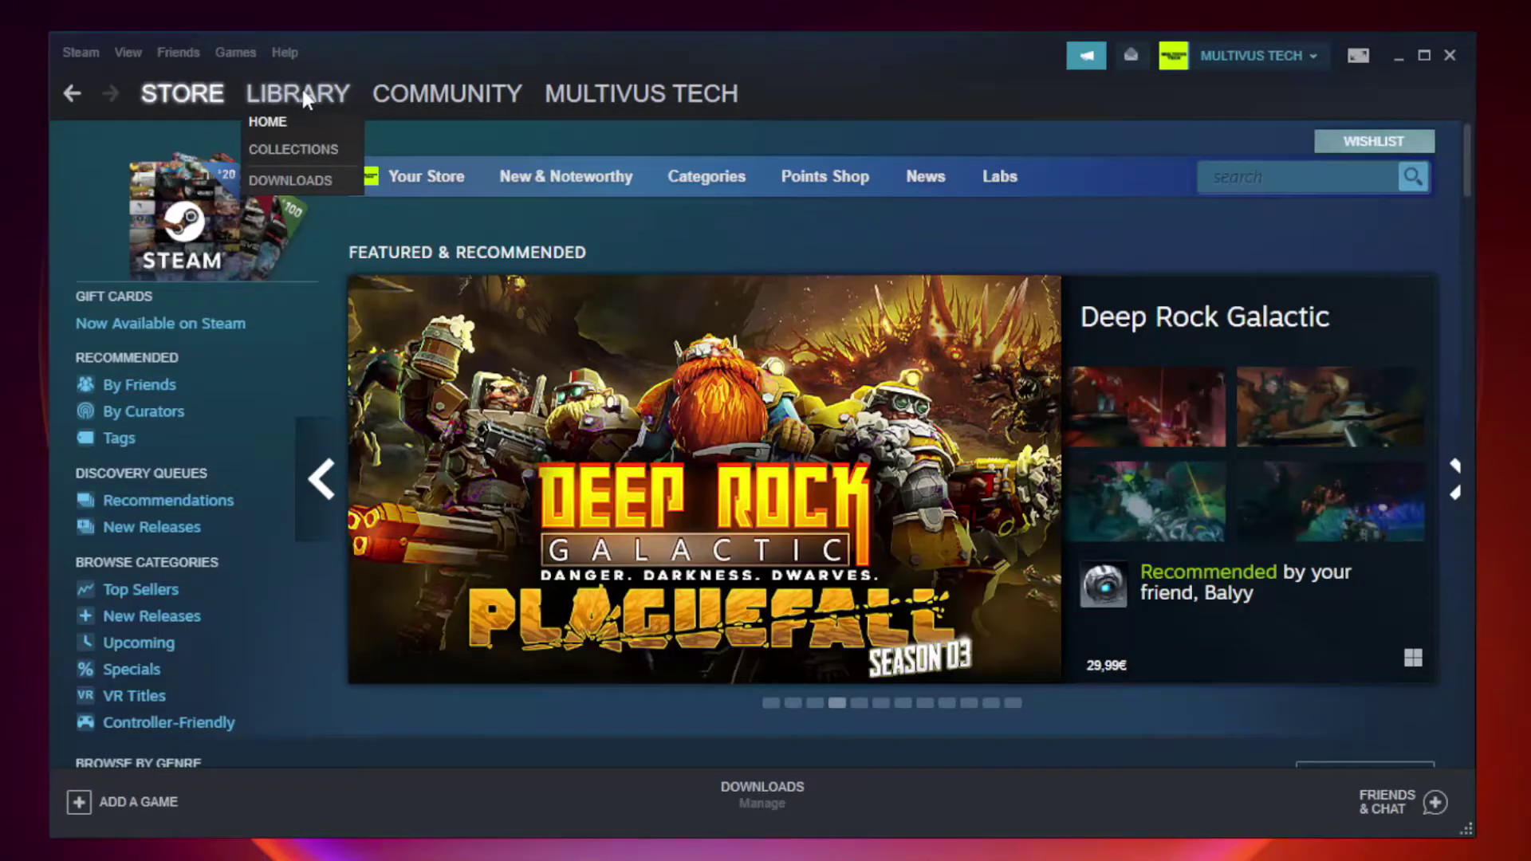
pyautogui.click(307, 102)
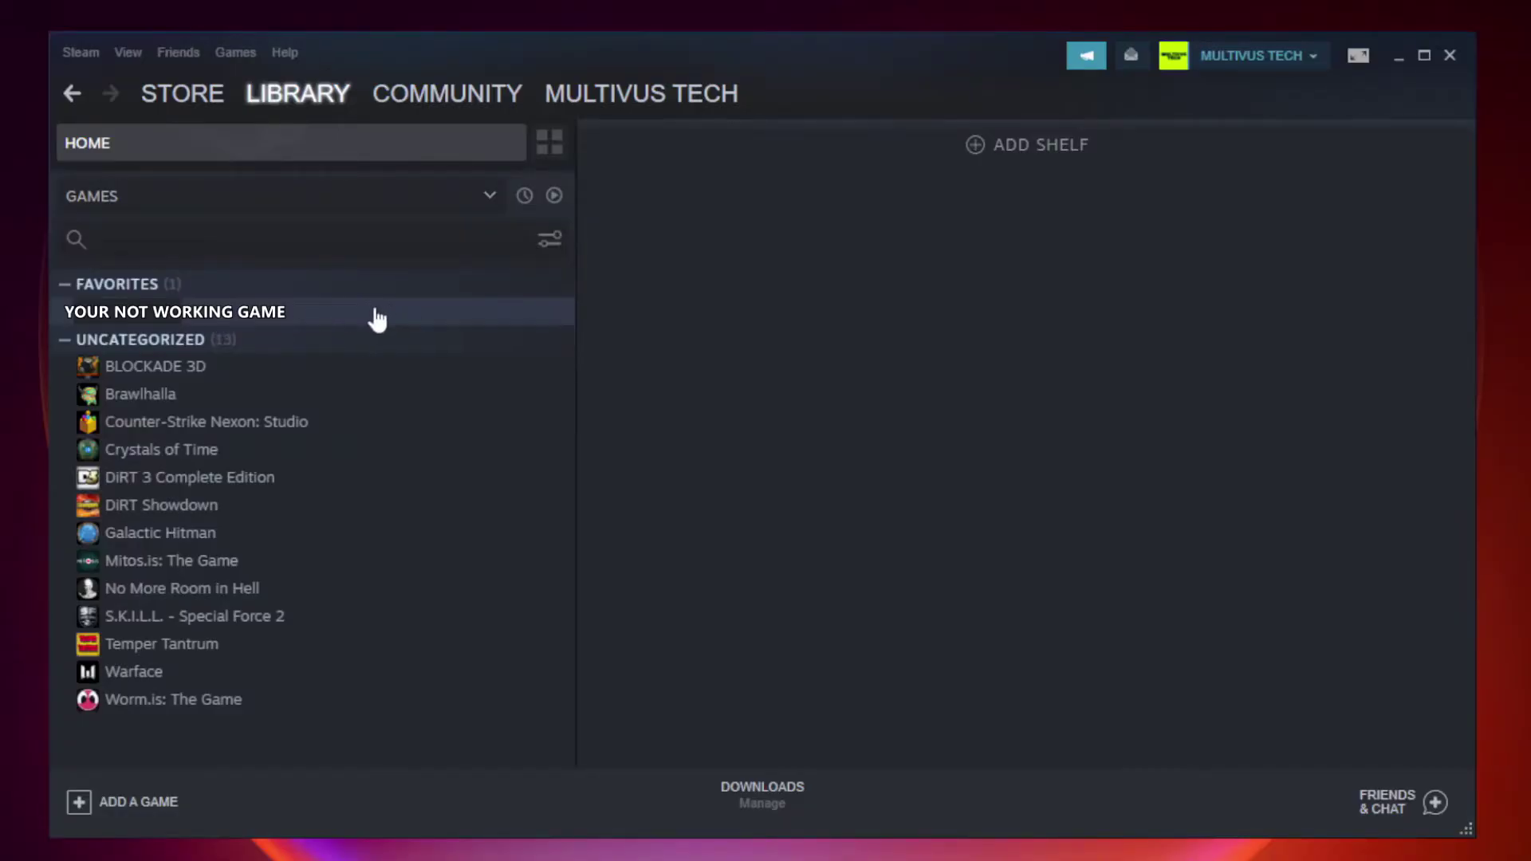
pyautogui.rightClick(332, 319)
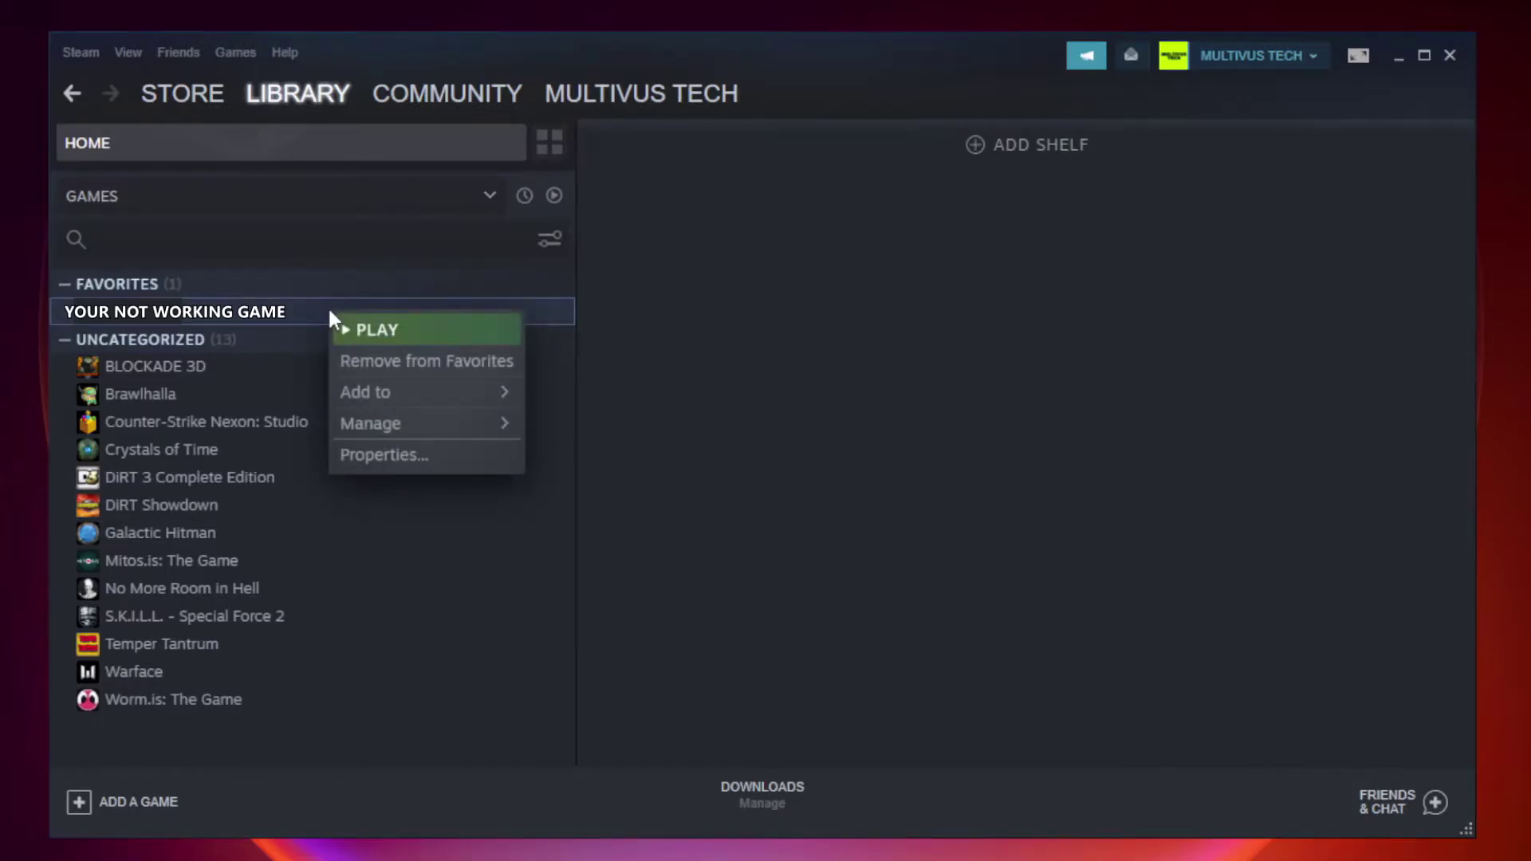
pyautogui.click(423, 456)
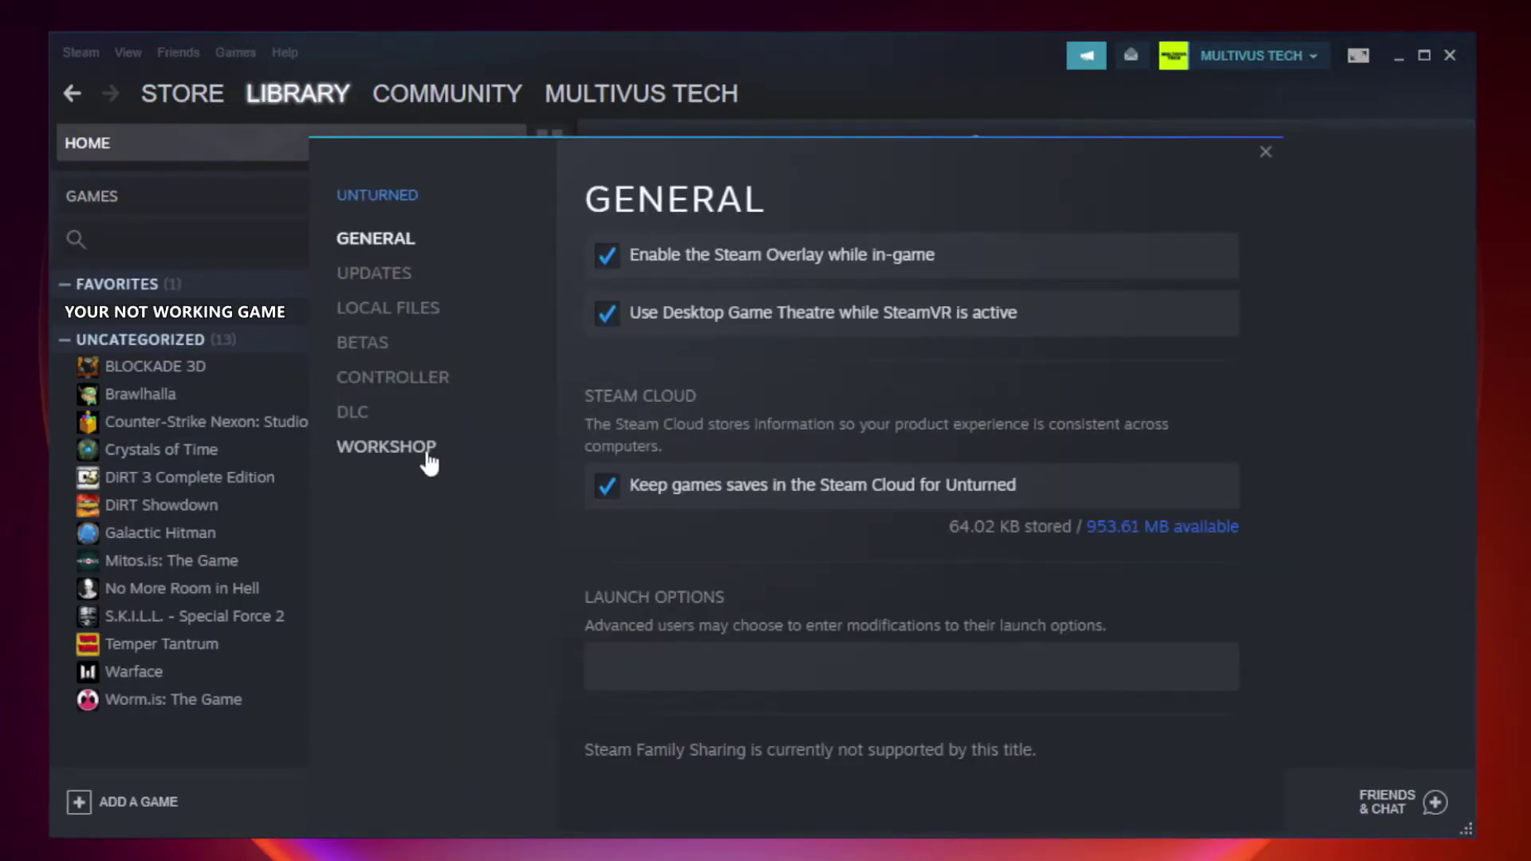
pyautogui.click(407, 319)
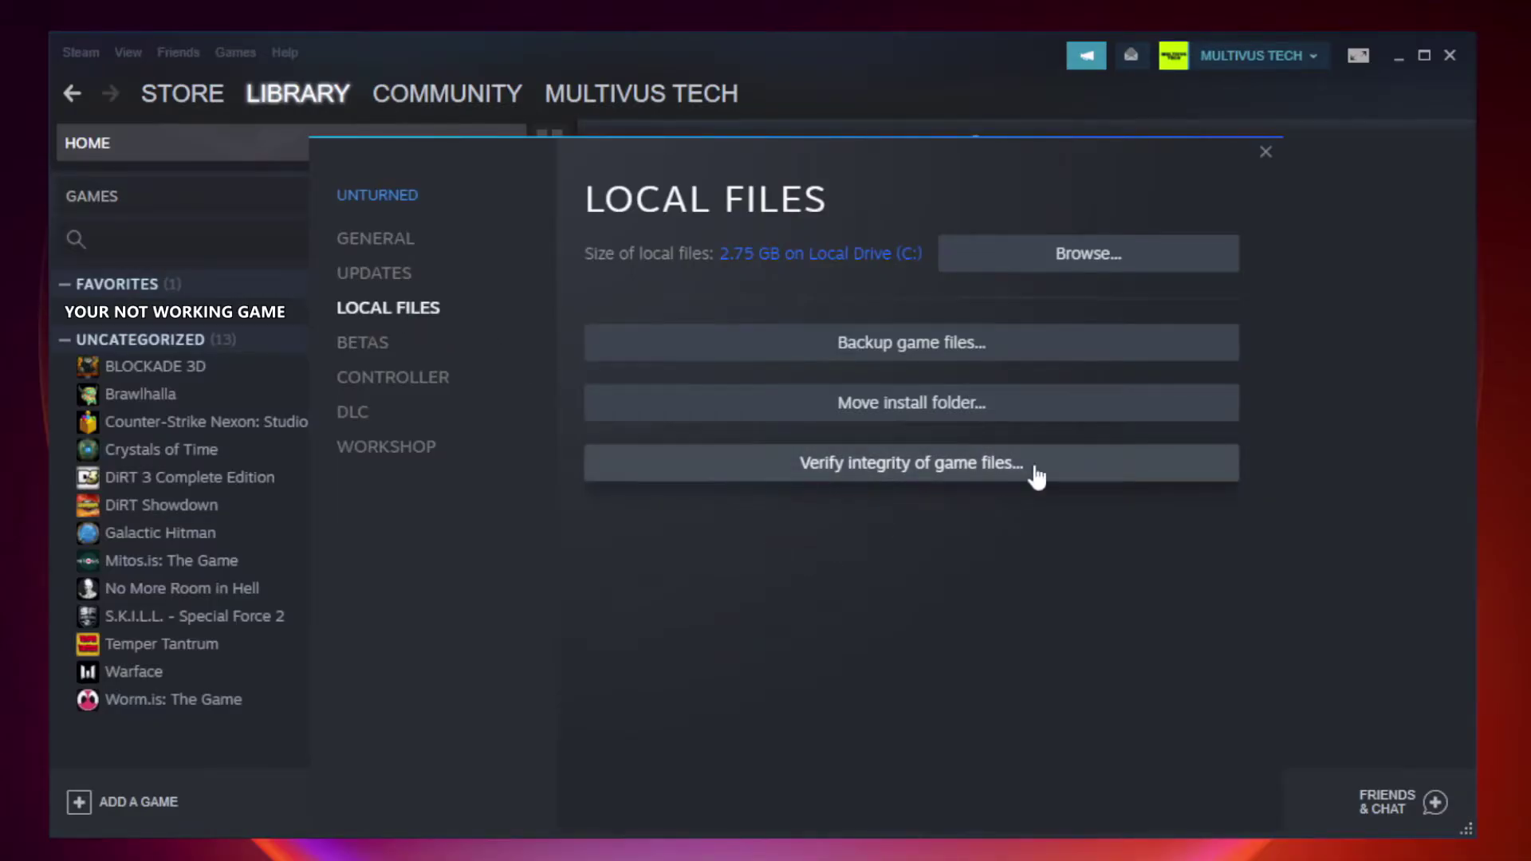
pyautogui.click(927, 476)
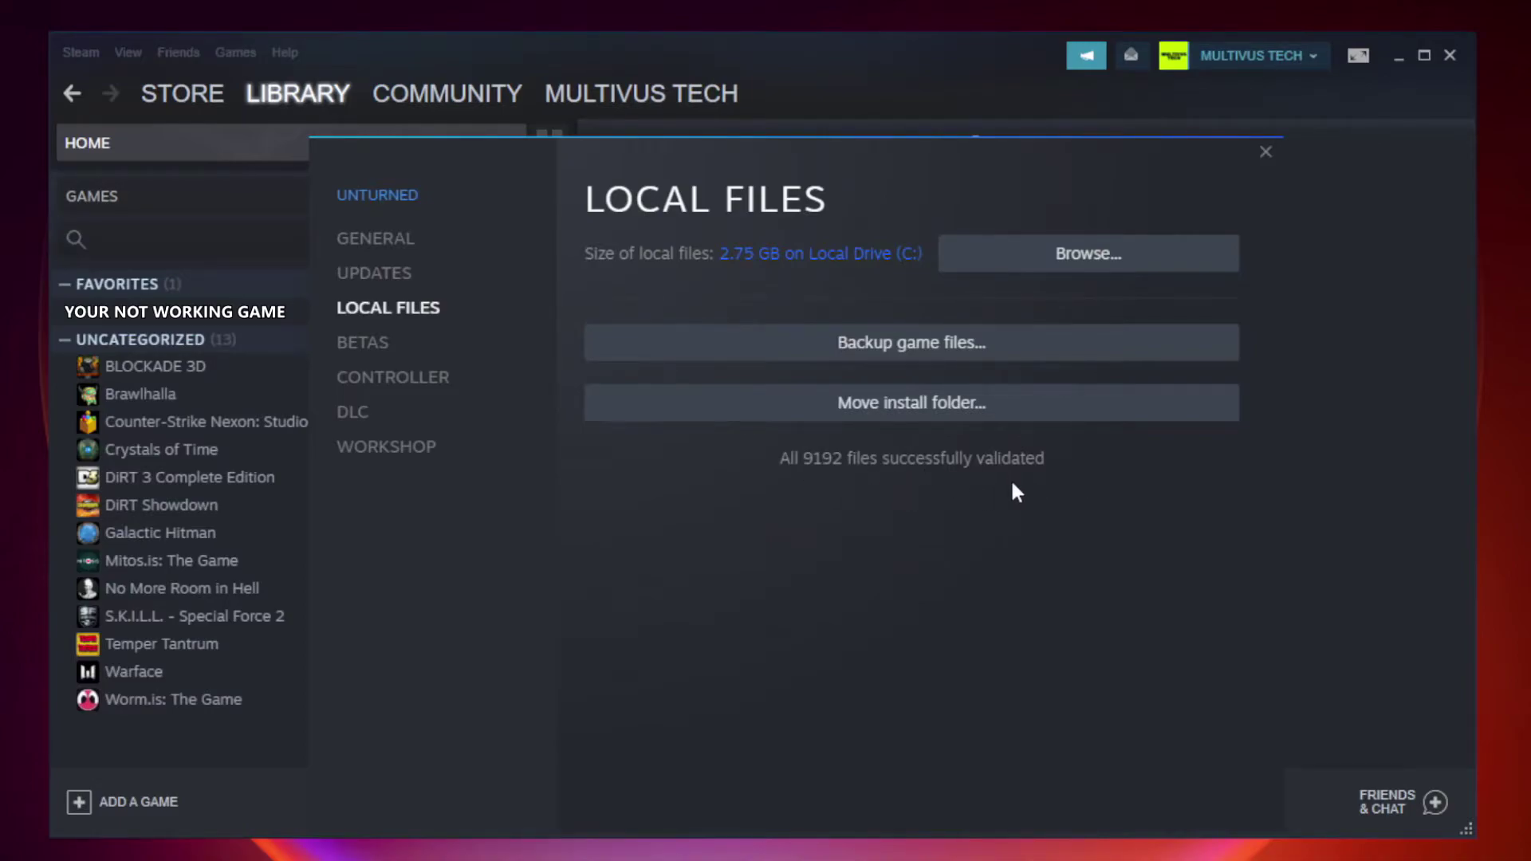
# - Open the game's install folder and the YOUR NOT WORKING GAME shortcut's Properties
pyautogui.click(1095, 255)
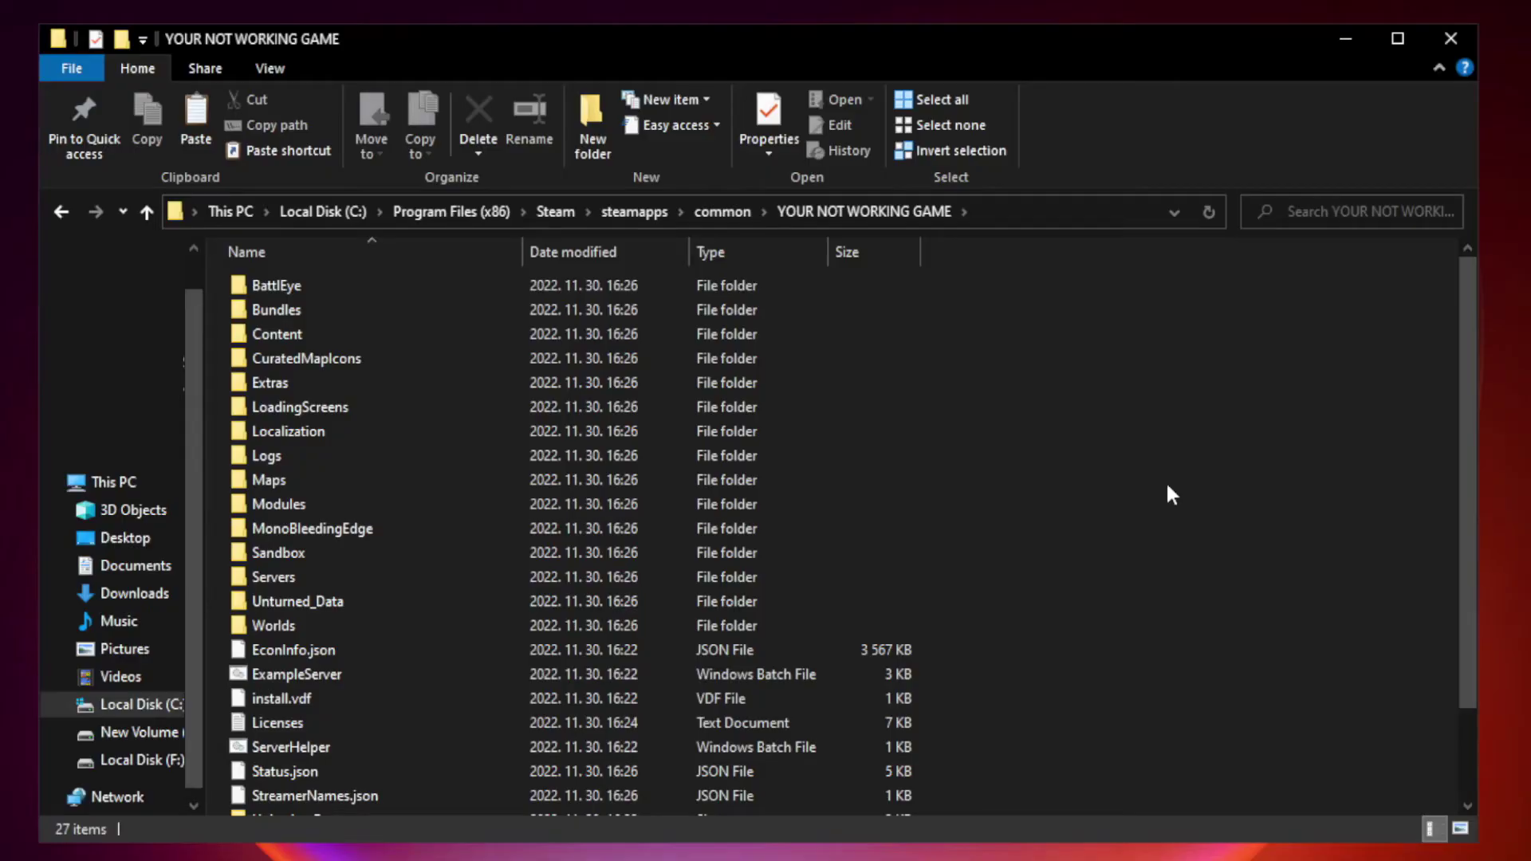
pyautogui.moveTo(1469, 418); pyautogui.dragTo(1473, 558)
pyautogui.click(611, 805)
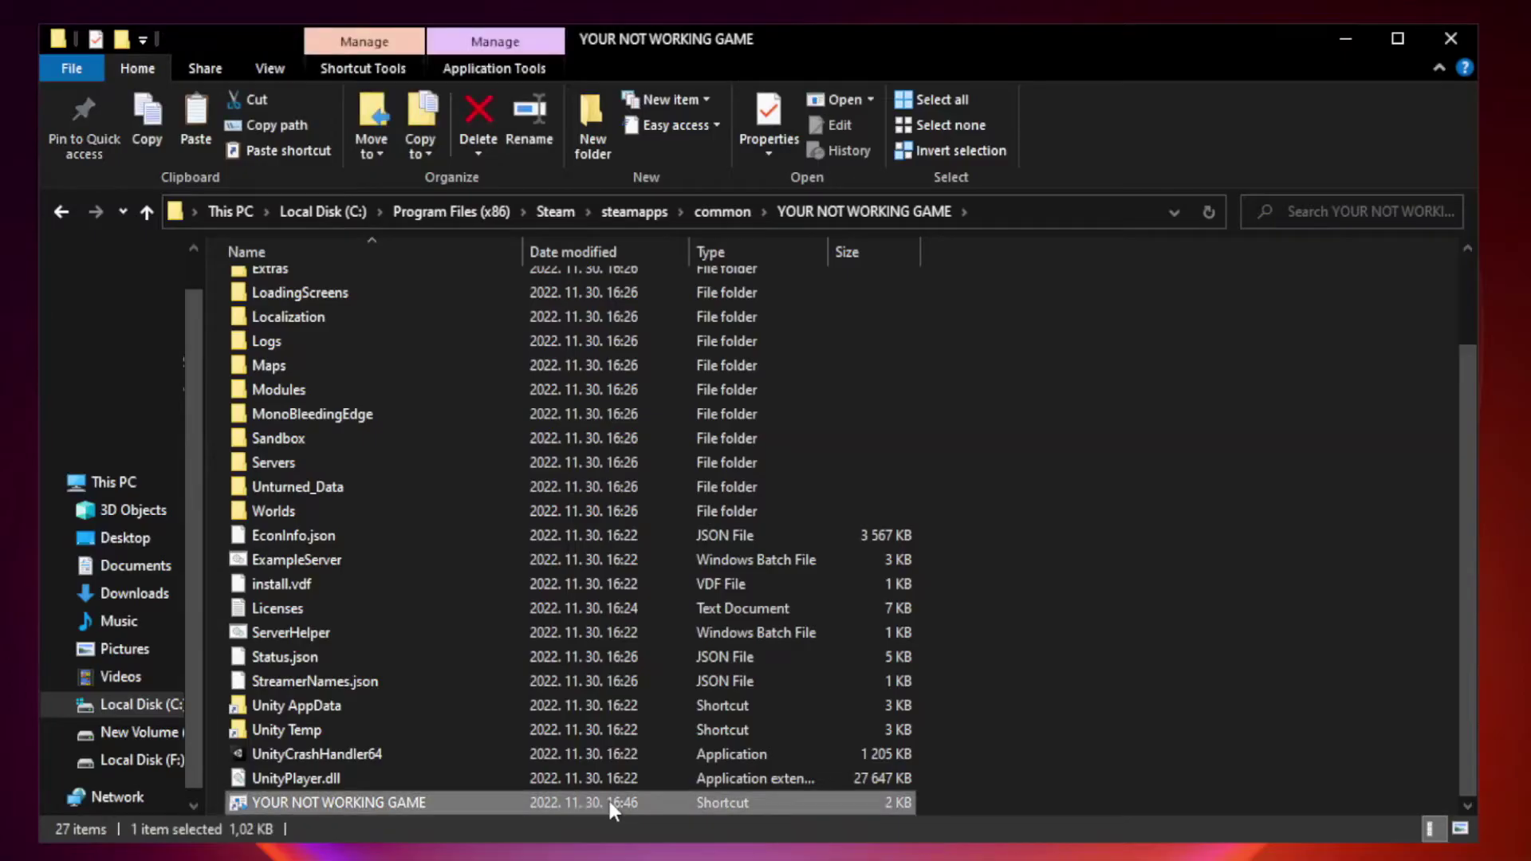
pyautogui.rightClick(518, 805)
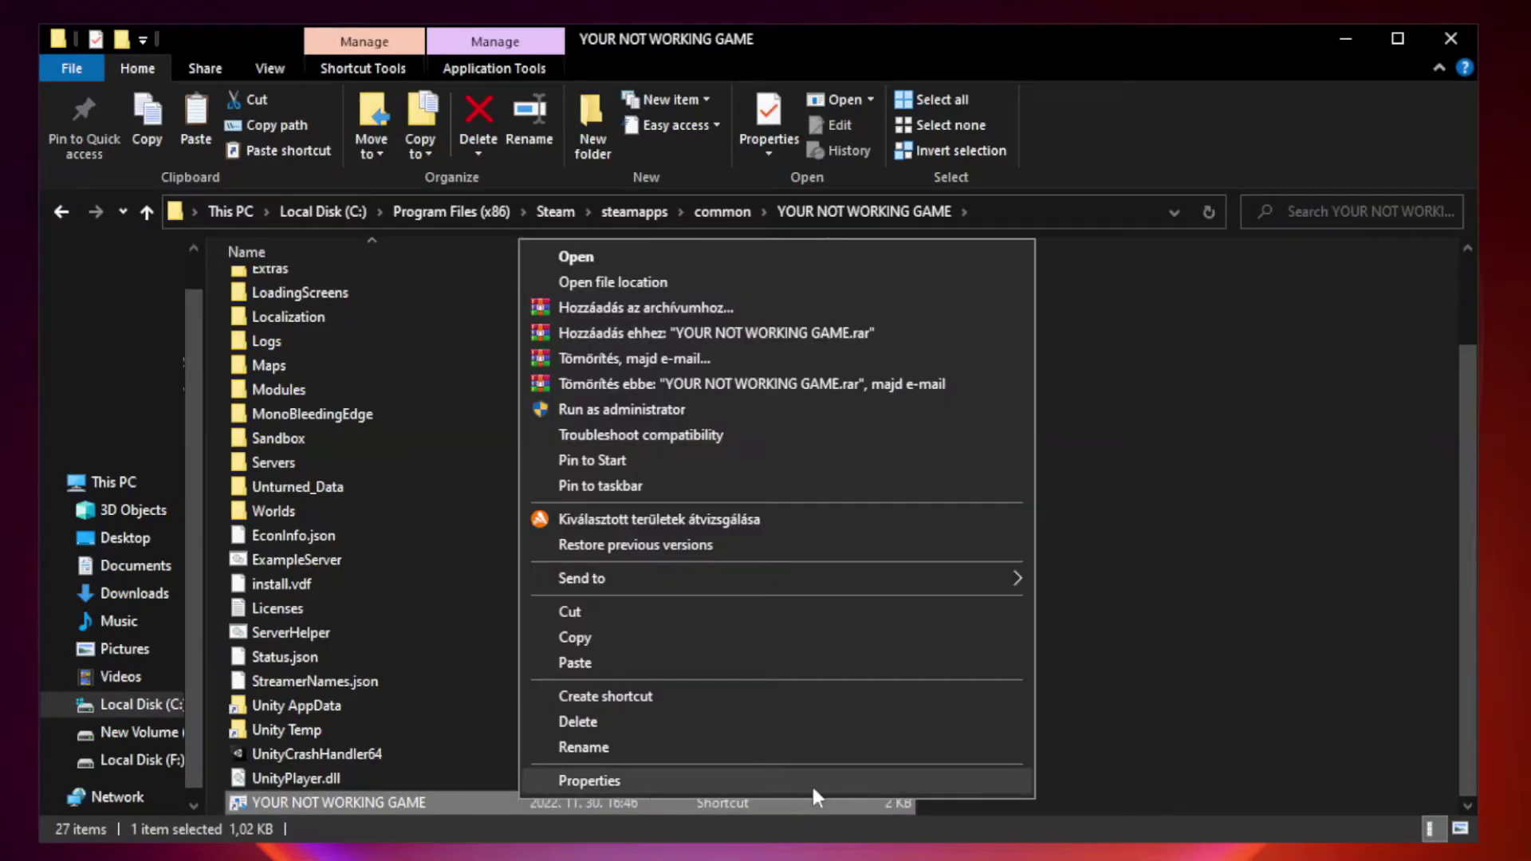
pyautogui.click(772, 781)
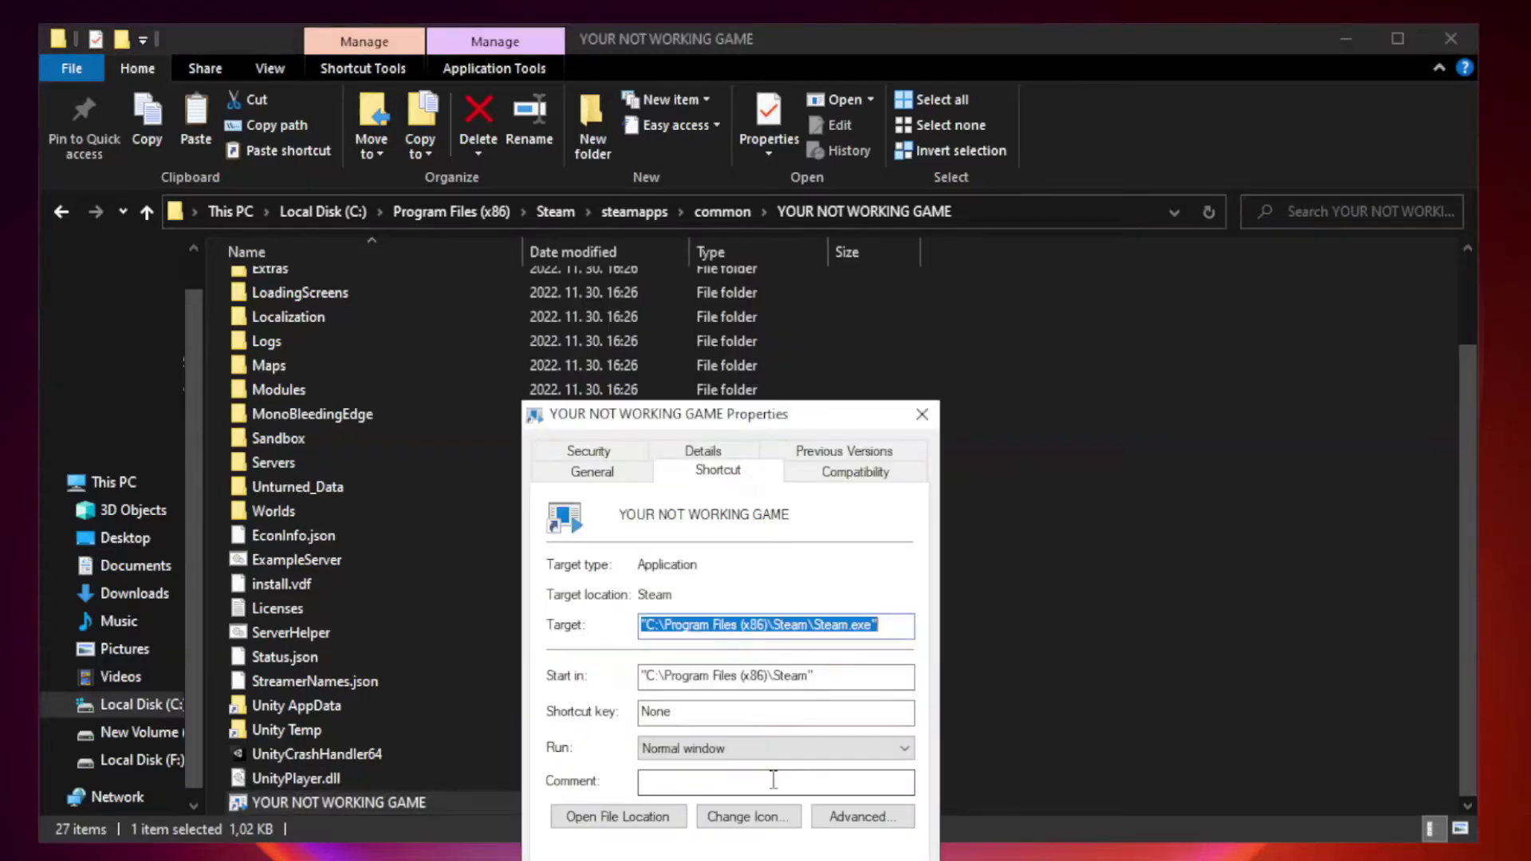
pyautogui.moveTo(761, 422); pyautogui.dragTo(760, 173)
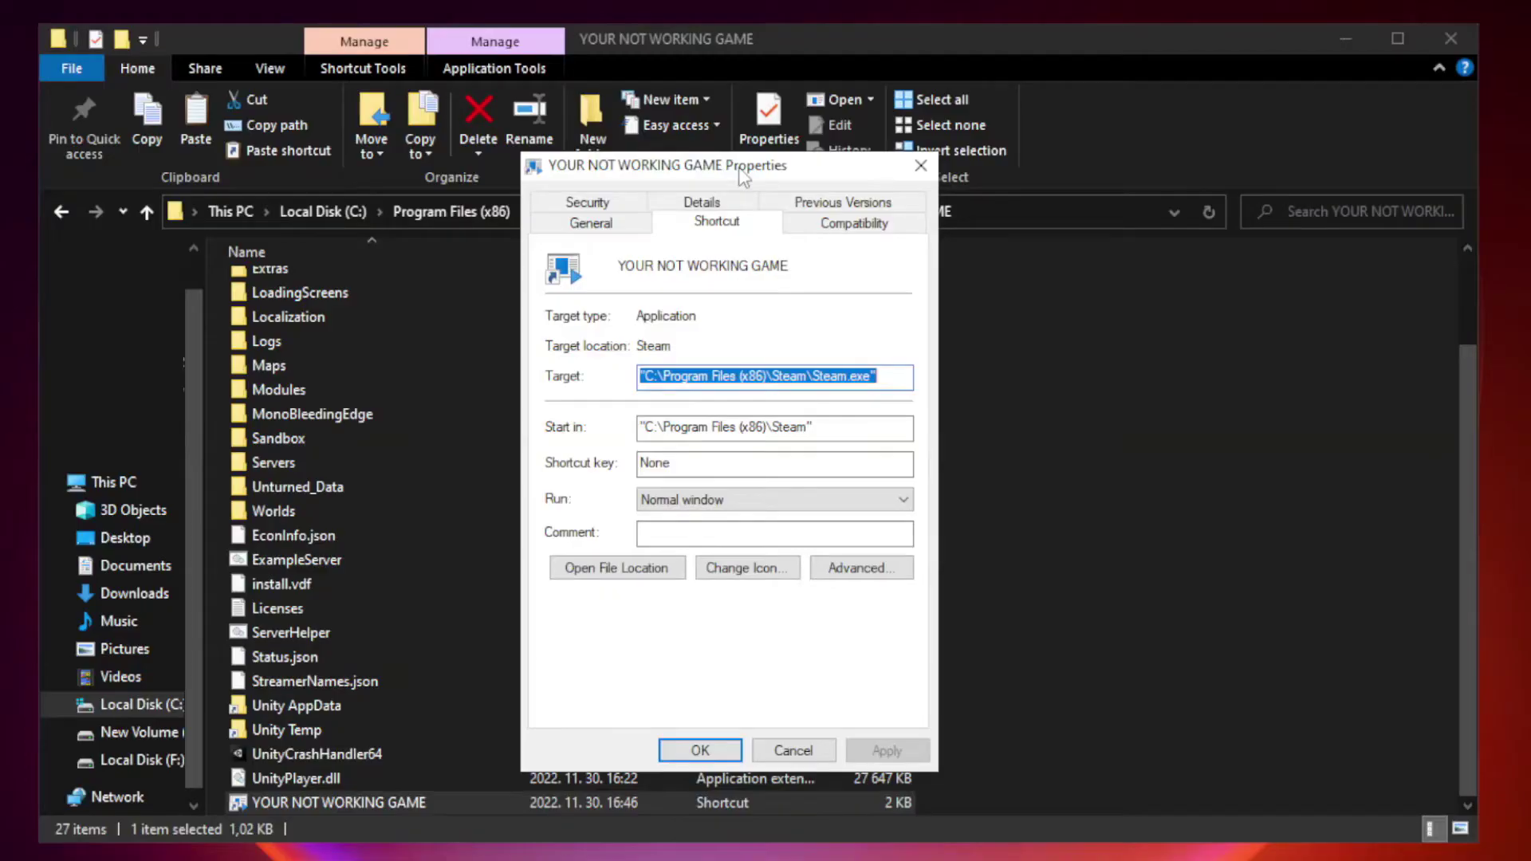
# - Set Windows 8 compatibility mode, run as administrator, disable fullscreen optimizations, and apply
pyautogui.click(853, 225)
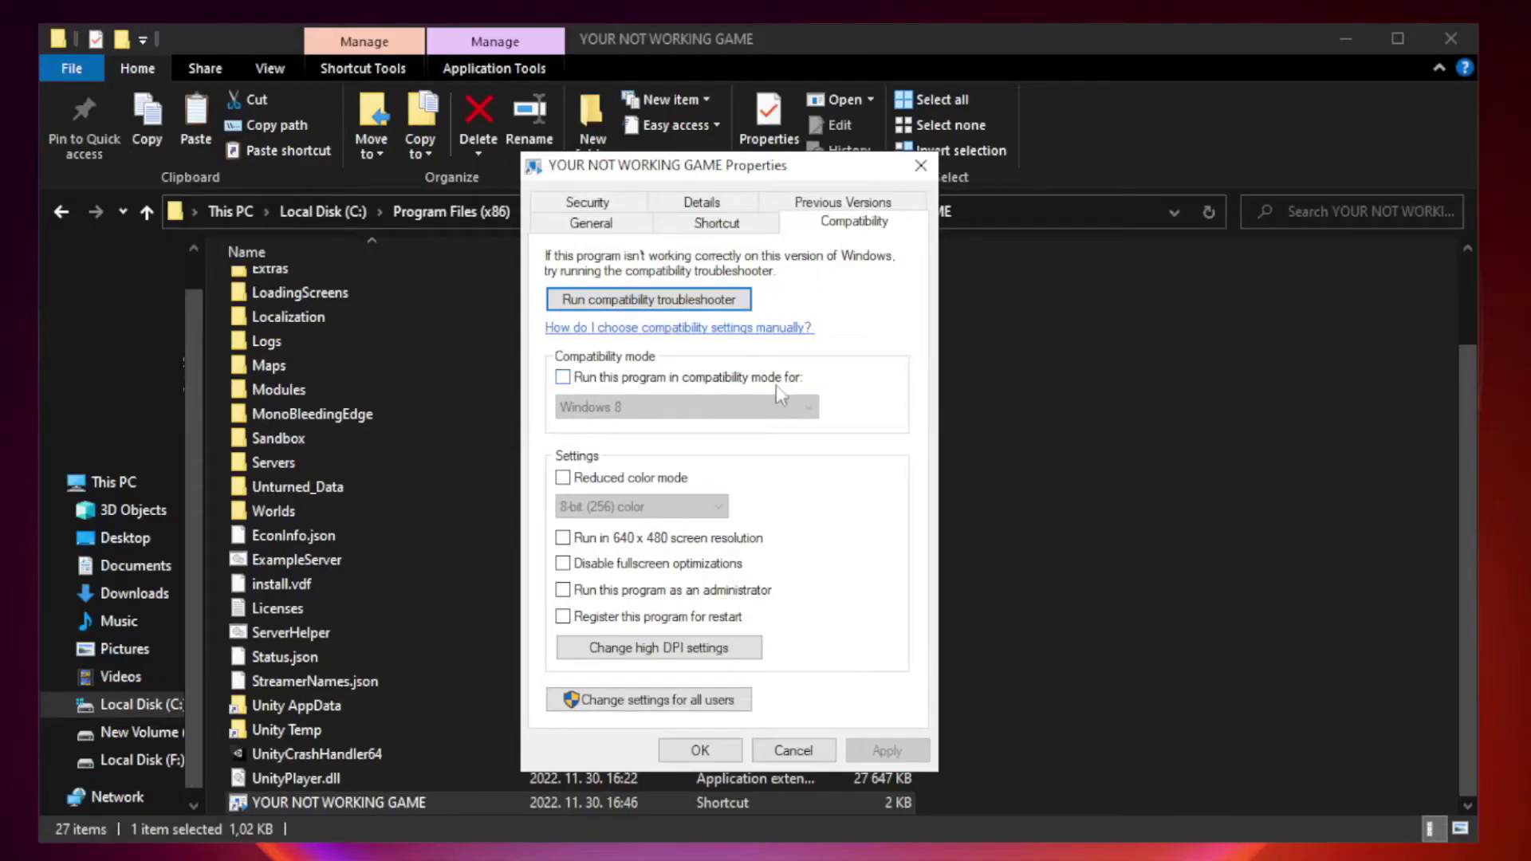
pyautogui.click(611, 384)
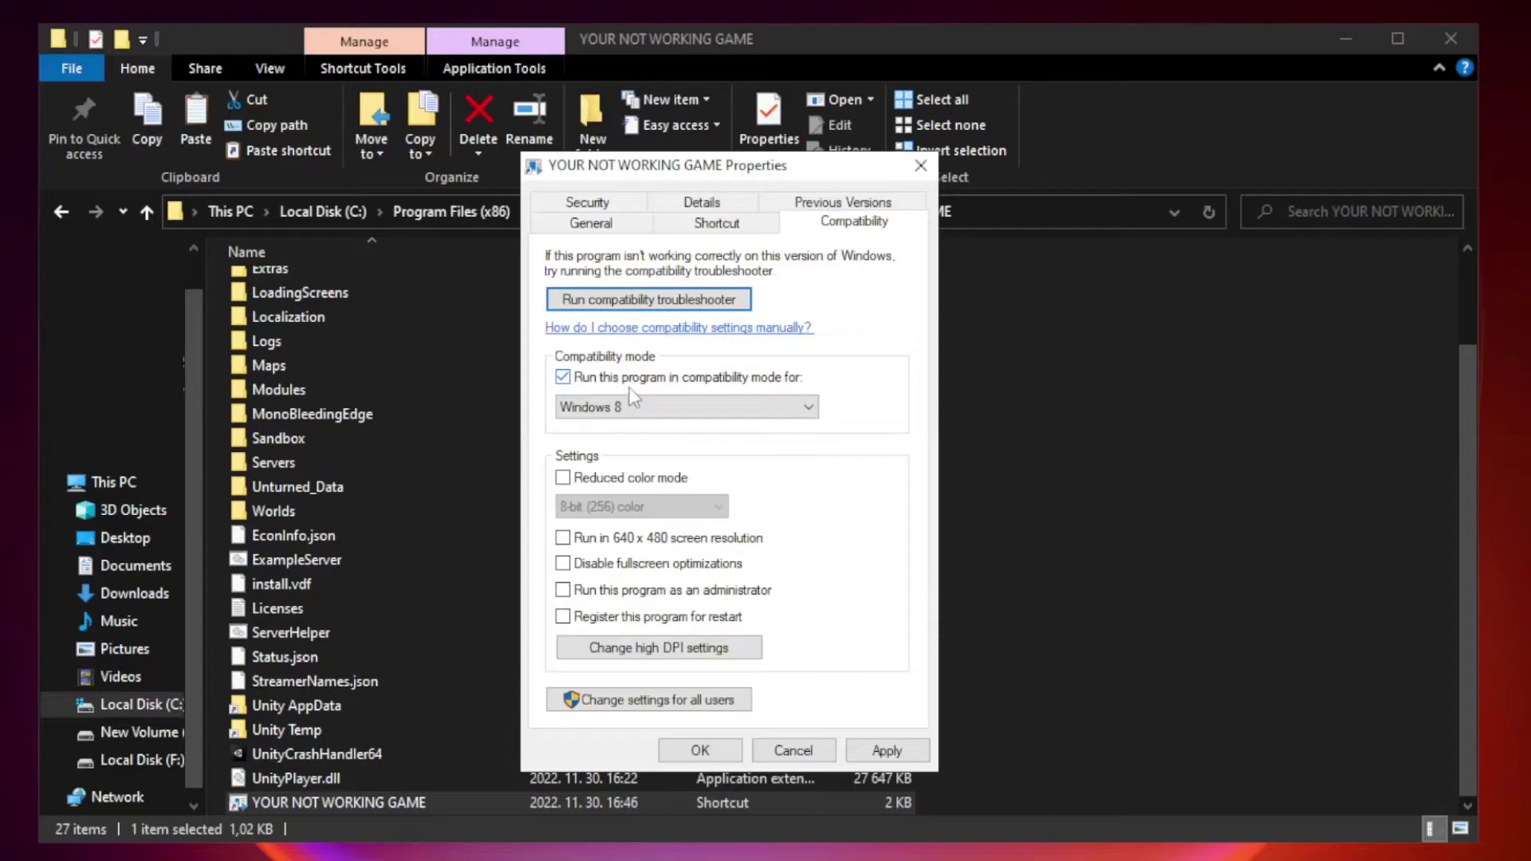
pyautogui.click(686, 408)
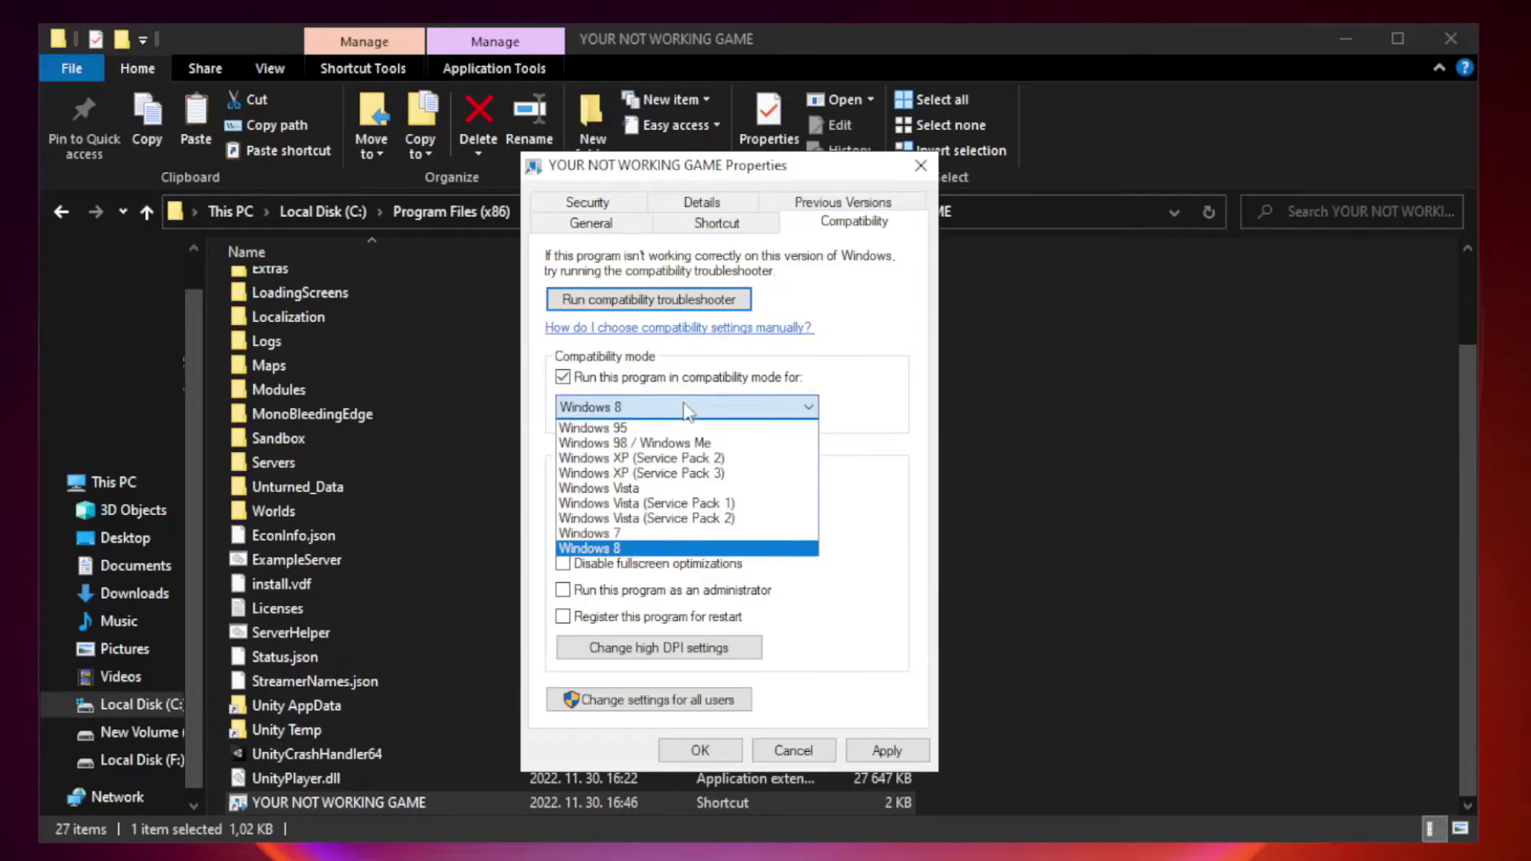
pyautogui.click(647, 549)
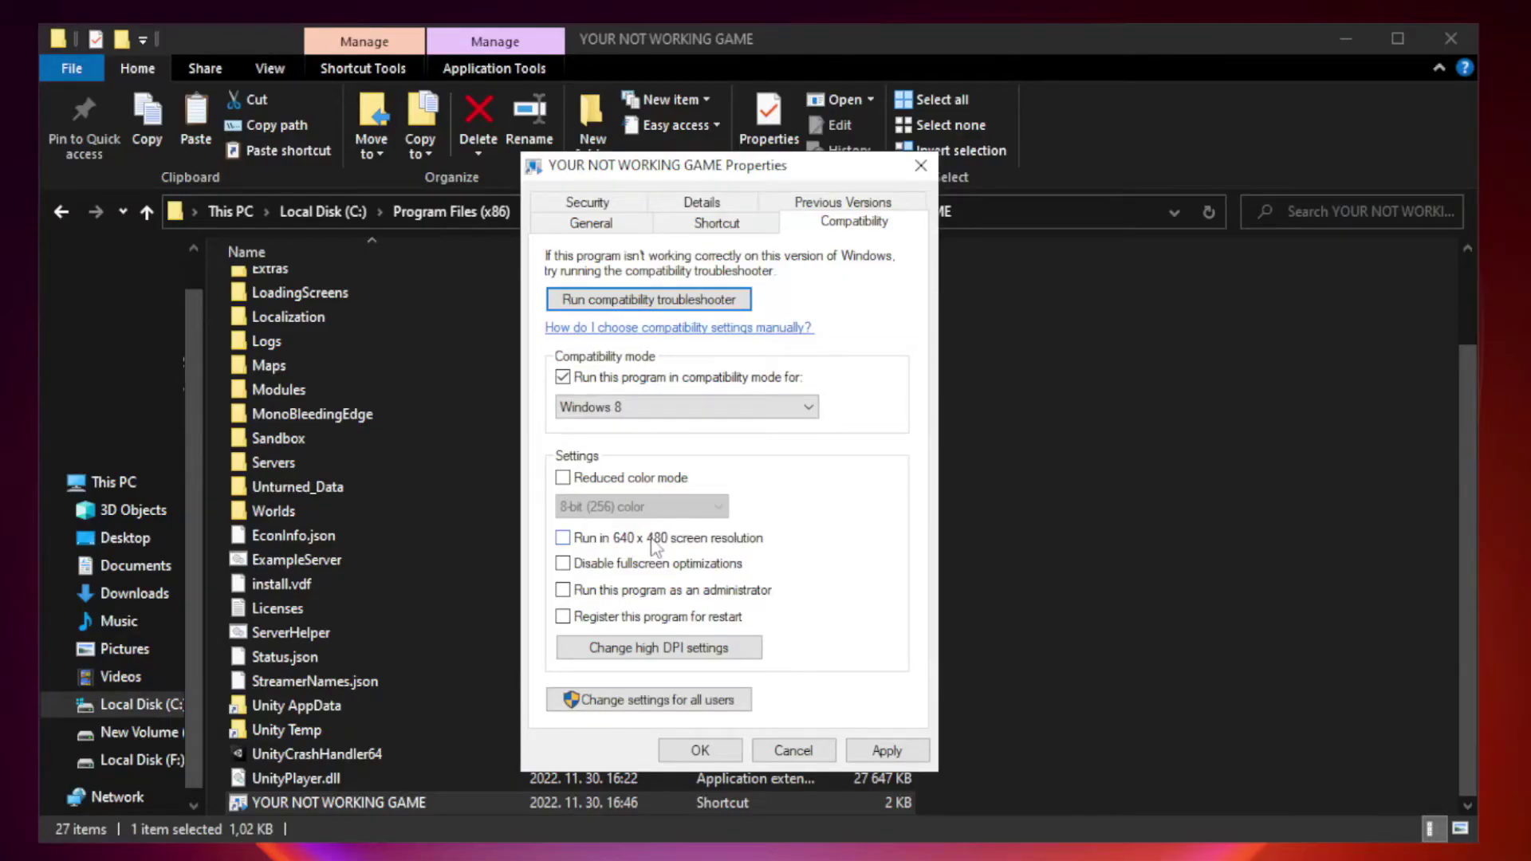
pyautogui.click(599, 569)
pyautogui.click(602, 595)
pyautogui.click(899, 754)
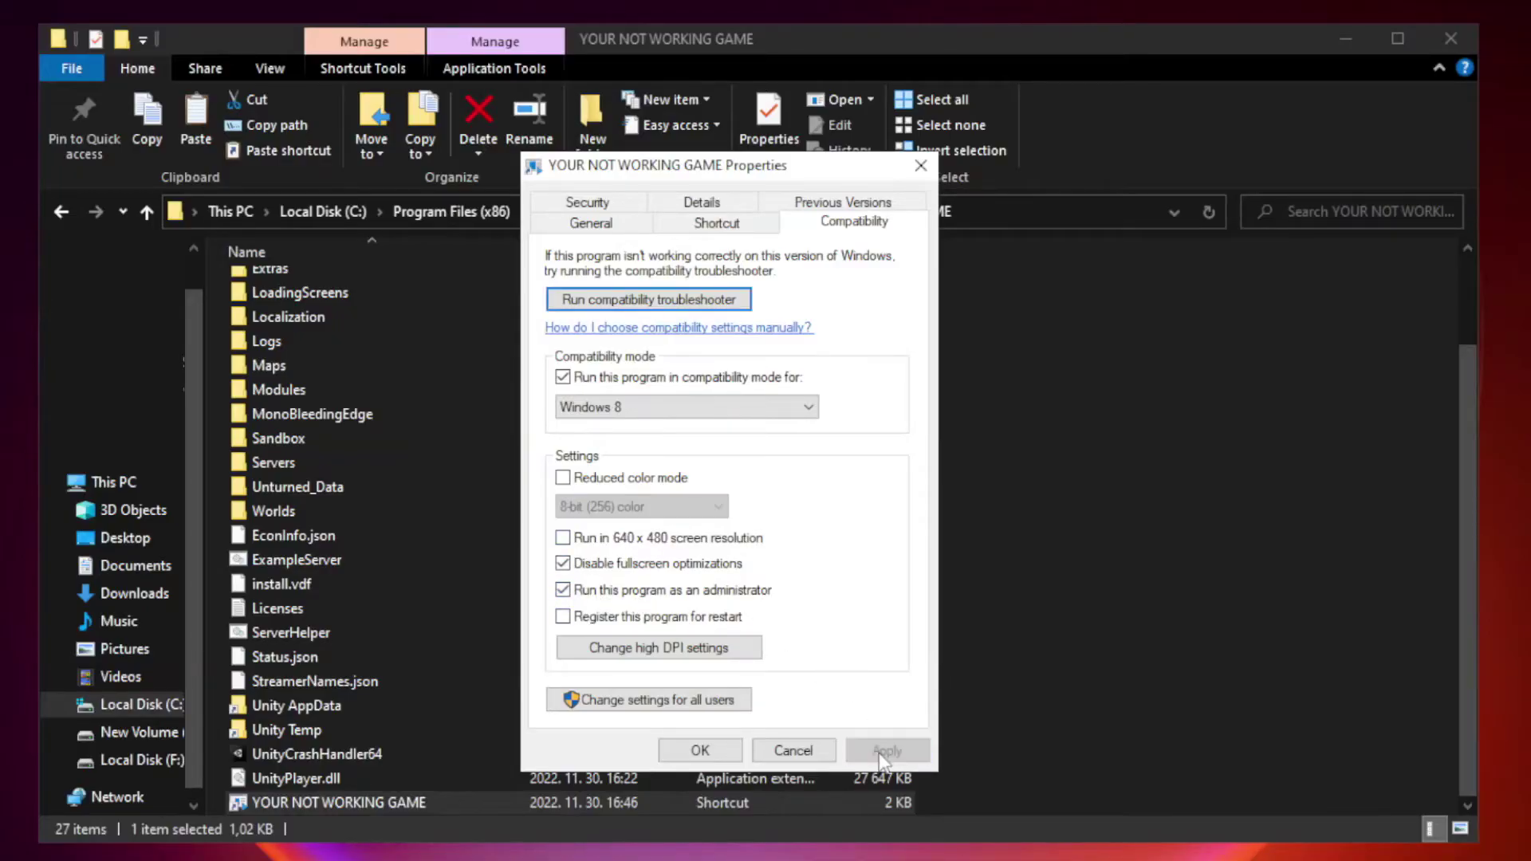
pyautogui.click(700, 752)
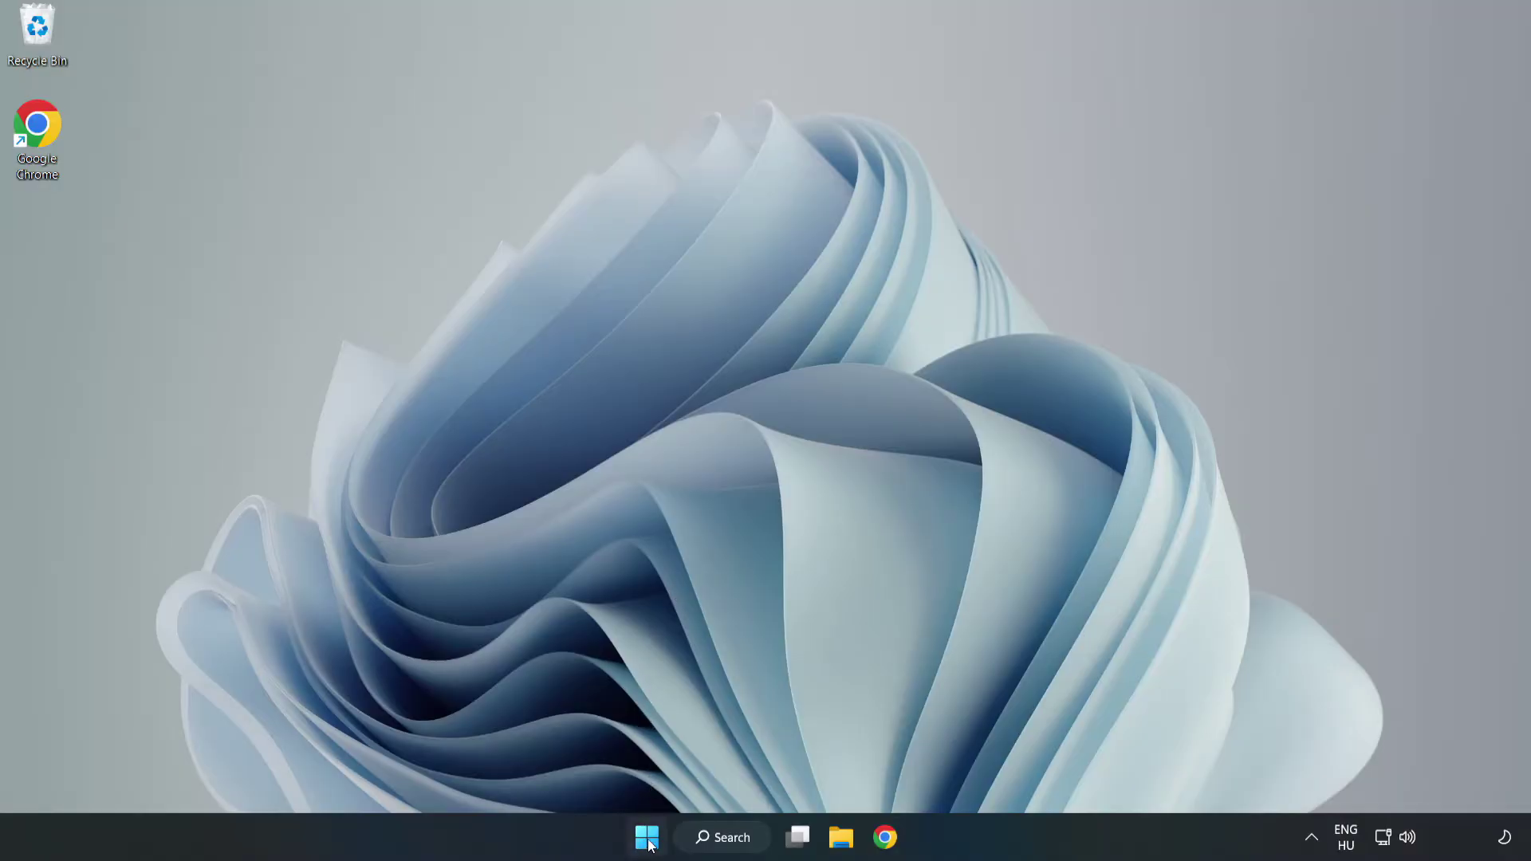
# - Open Task Manager's list of startup apps
pyautogui.rightClick(649, 841)
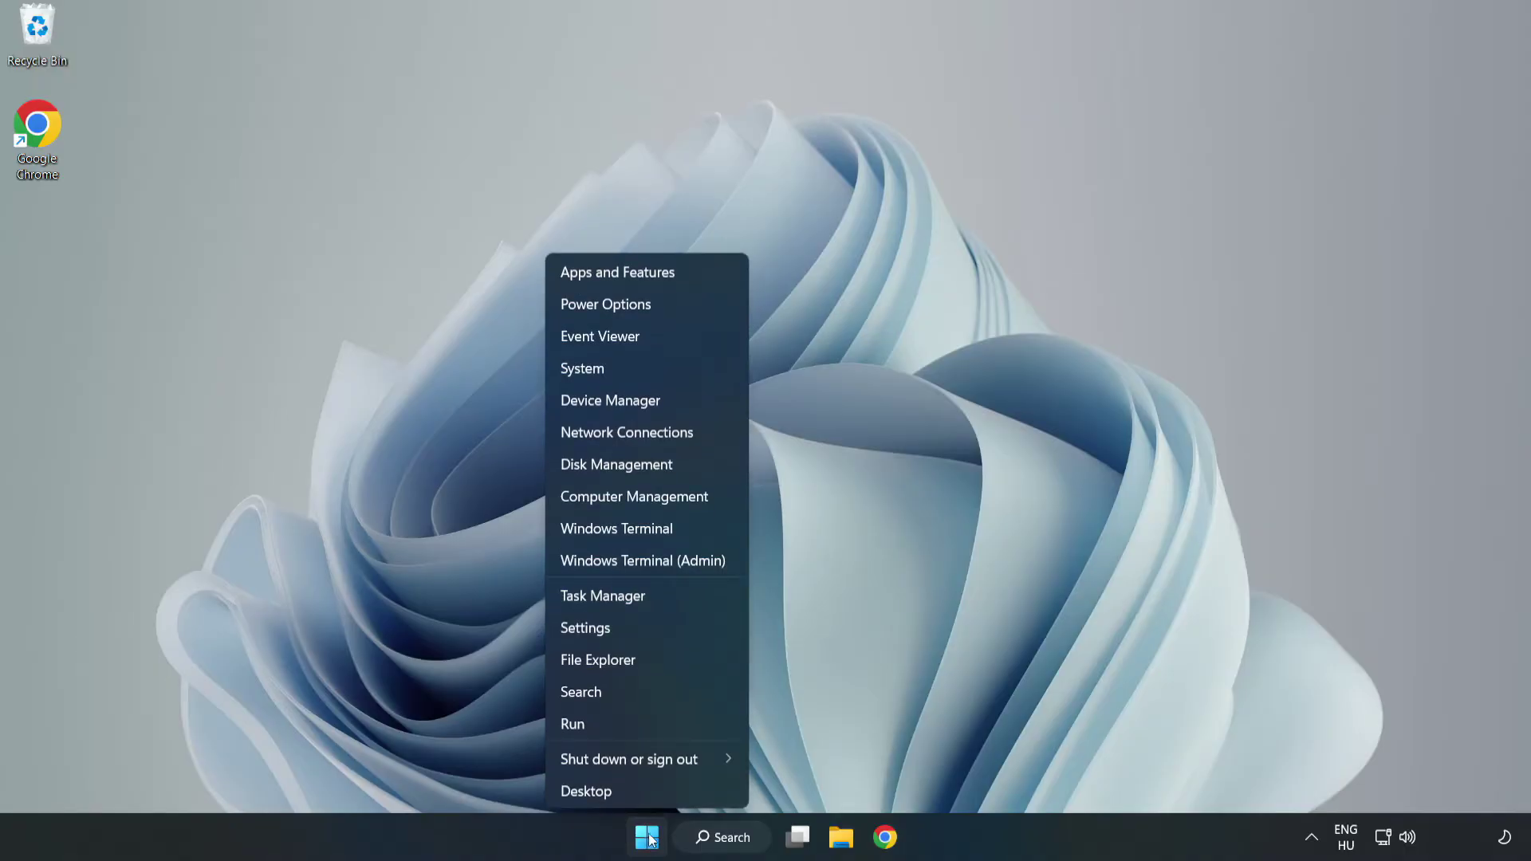
pyautogui.click(645, 597)
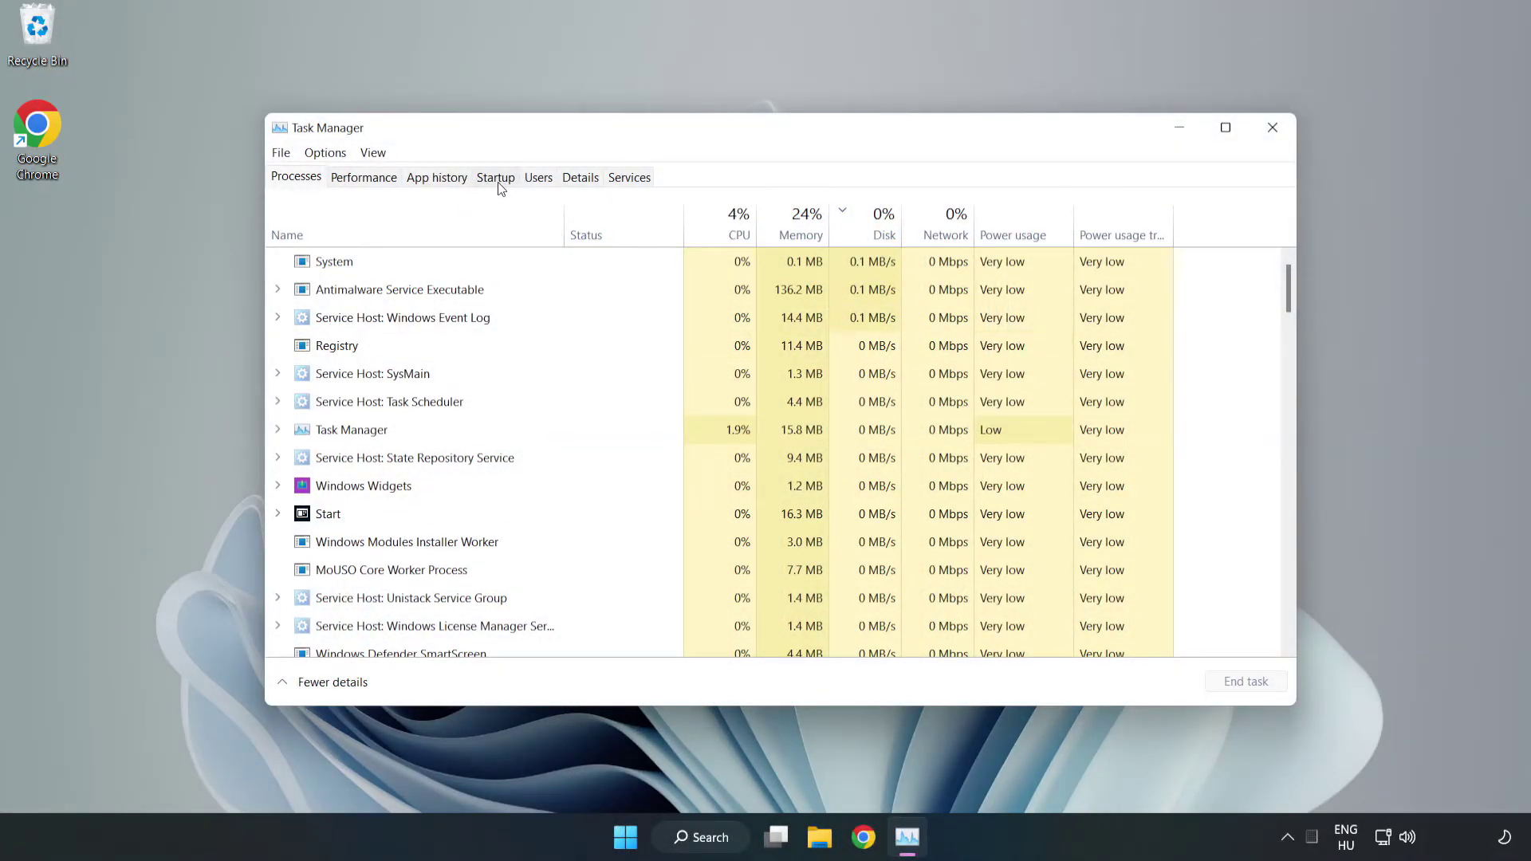
pyautogui.click(498, 180)
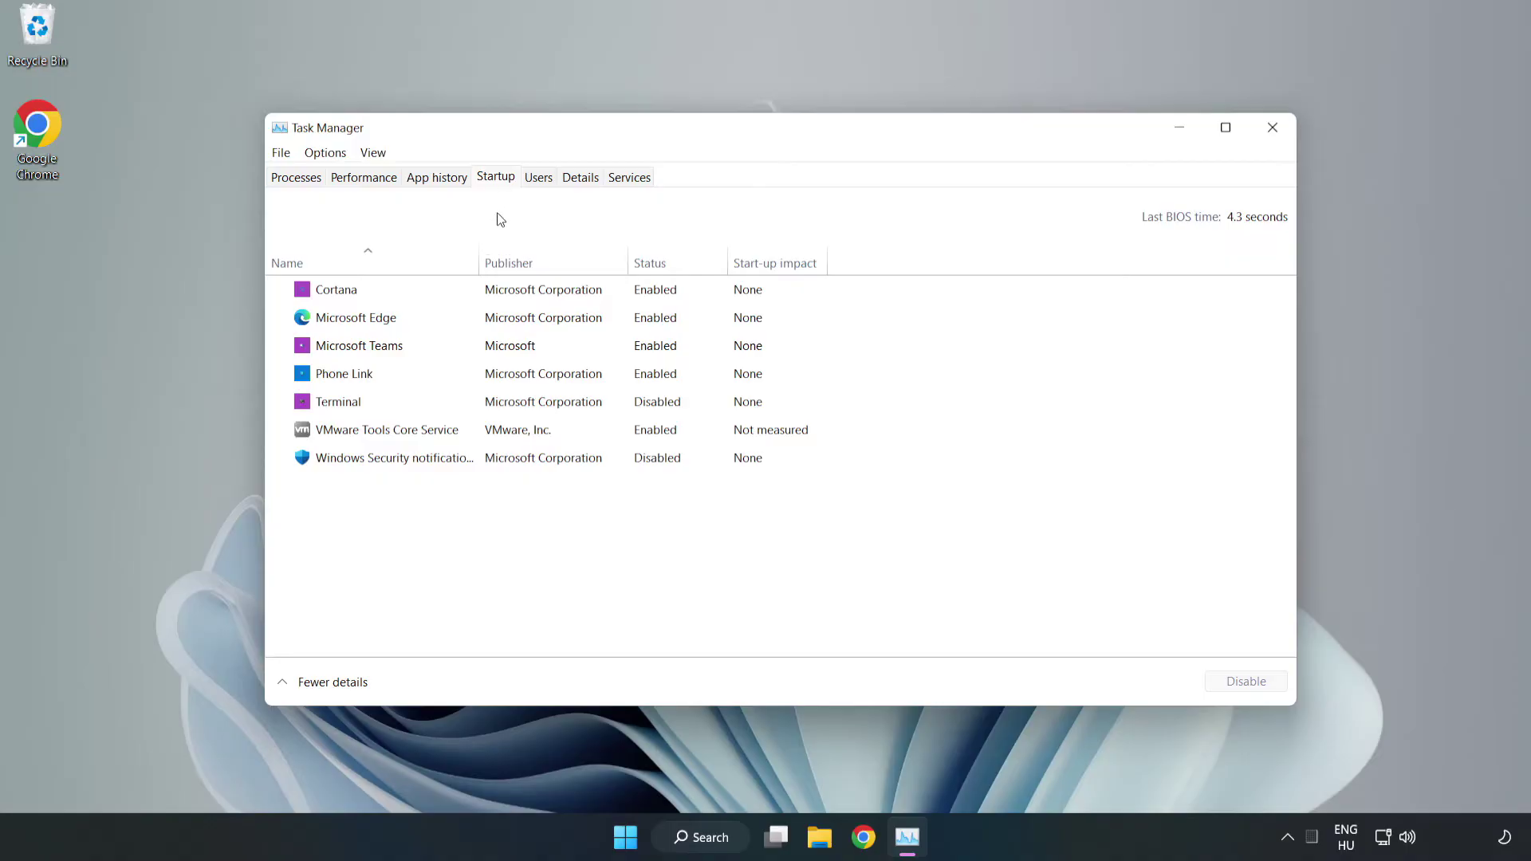
# - Disable Cortana, Microsoft Edge, Microsoft Teams and Phone Link at startup
pyautogui.click(1237, 682)
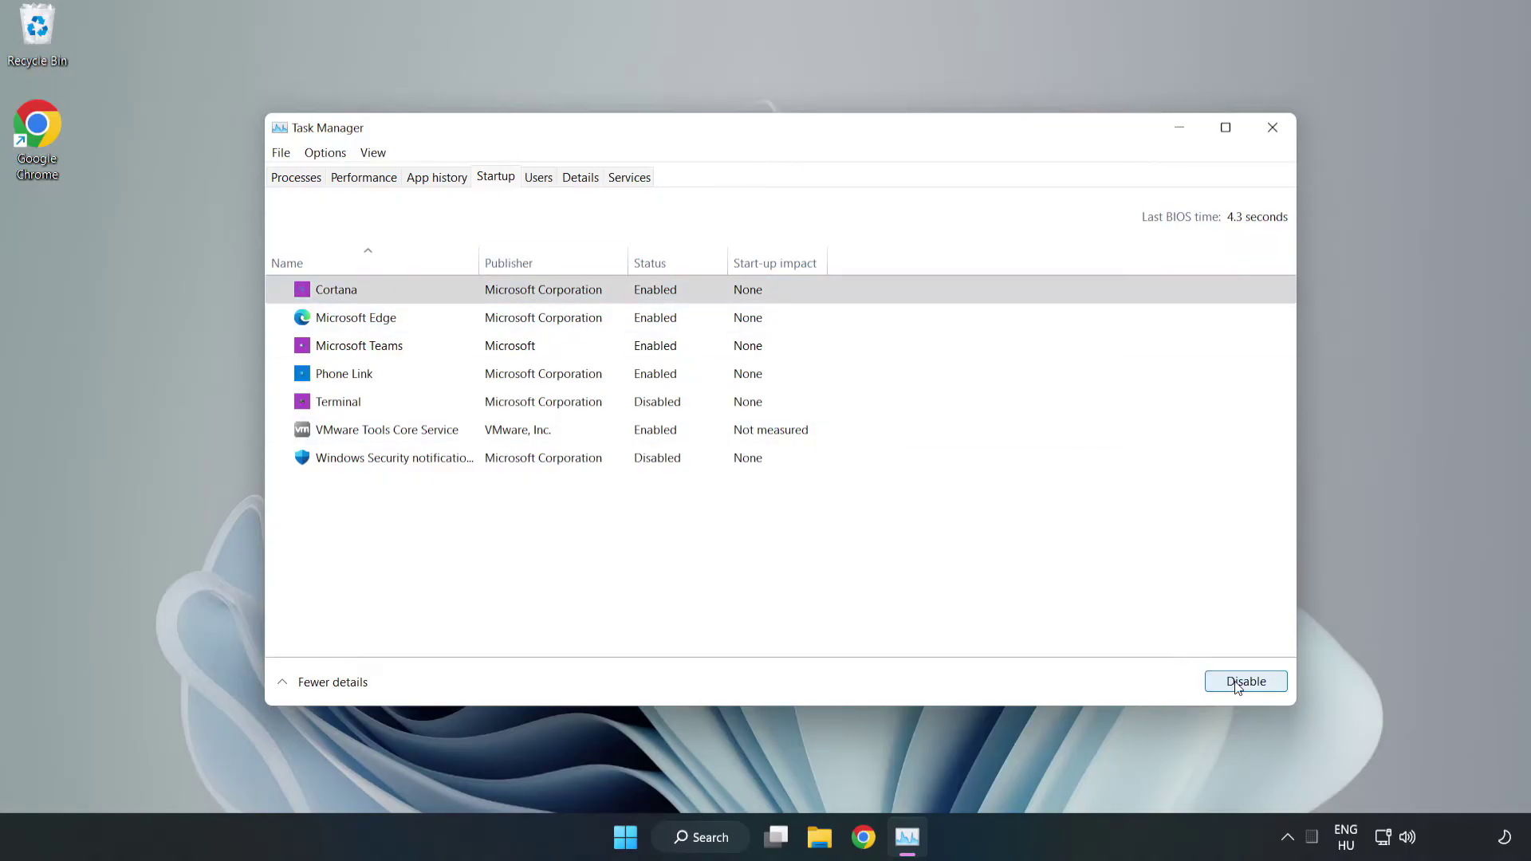
pyautogui.click(661, 316)
pyautogui.click(1242, 682)
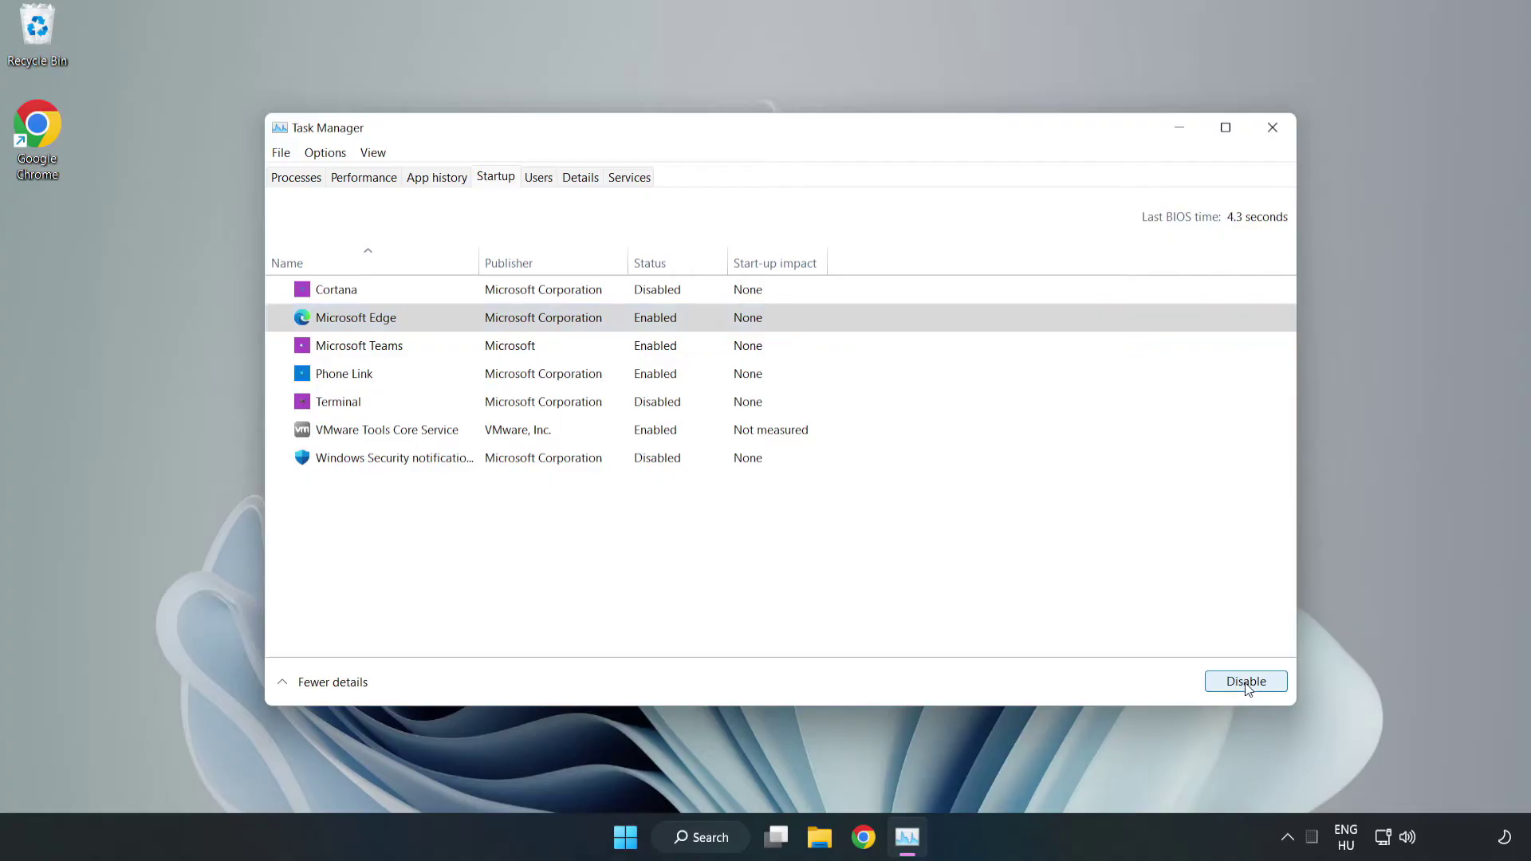
pyautogui.click(531, 351)
pyautogui.click(1241, 683)
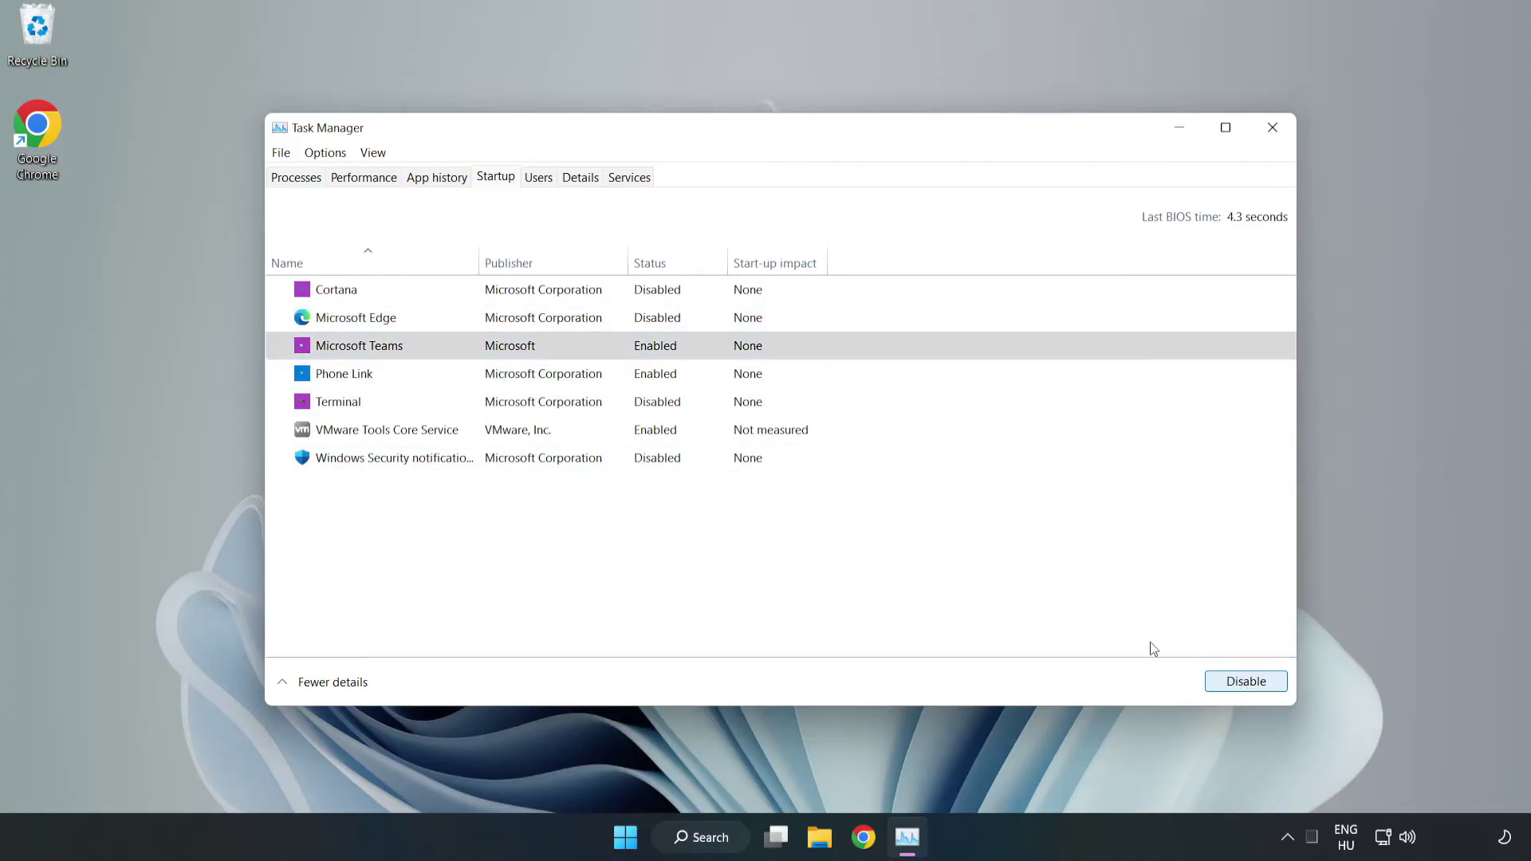
pyautogui.click(512, 381)
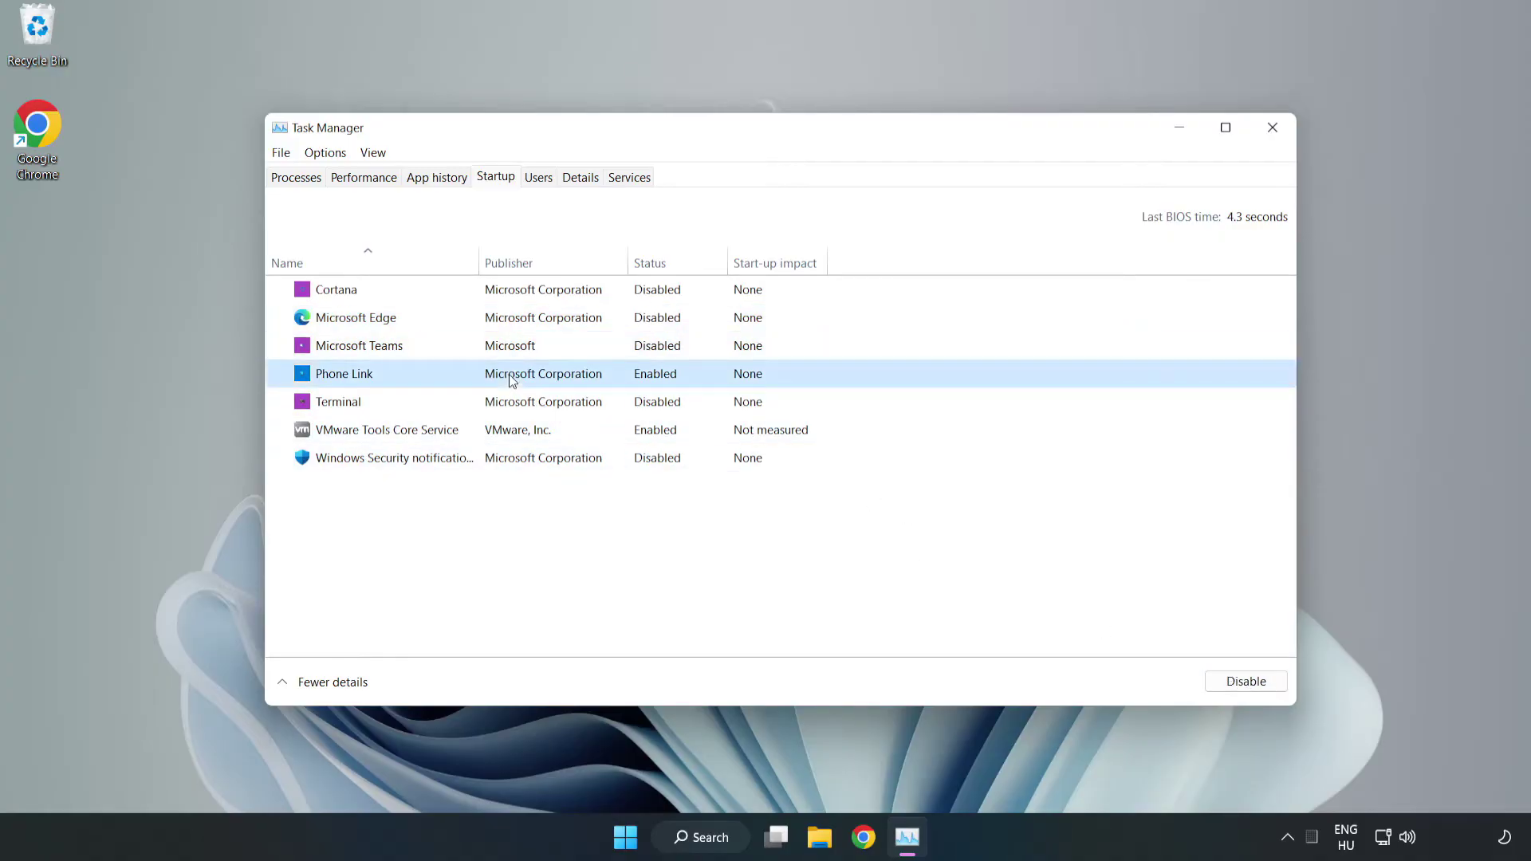
pyautogui.click(1275, 689)
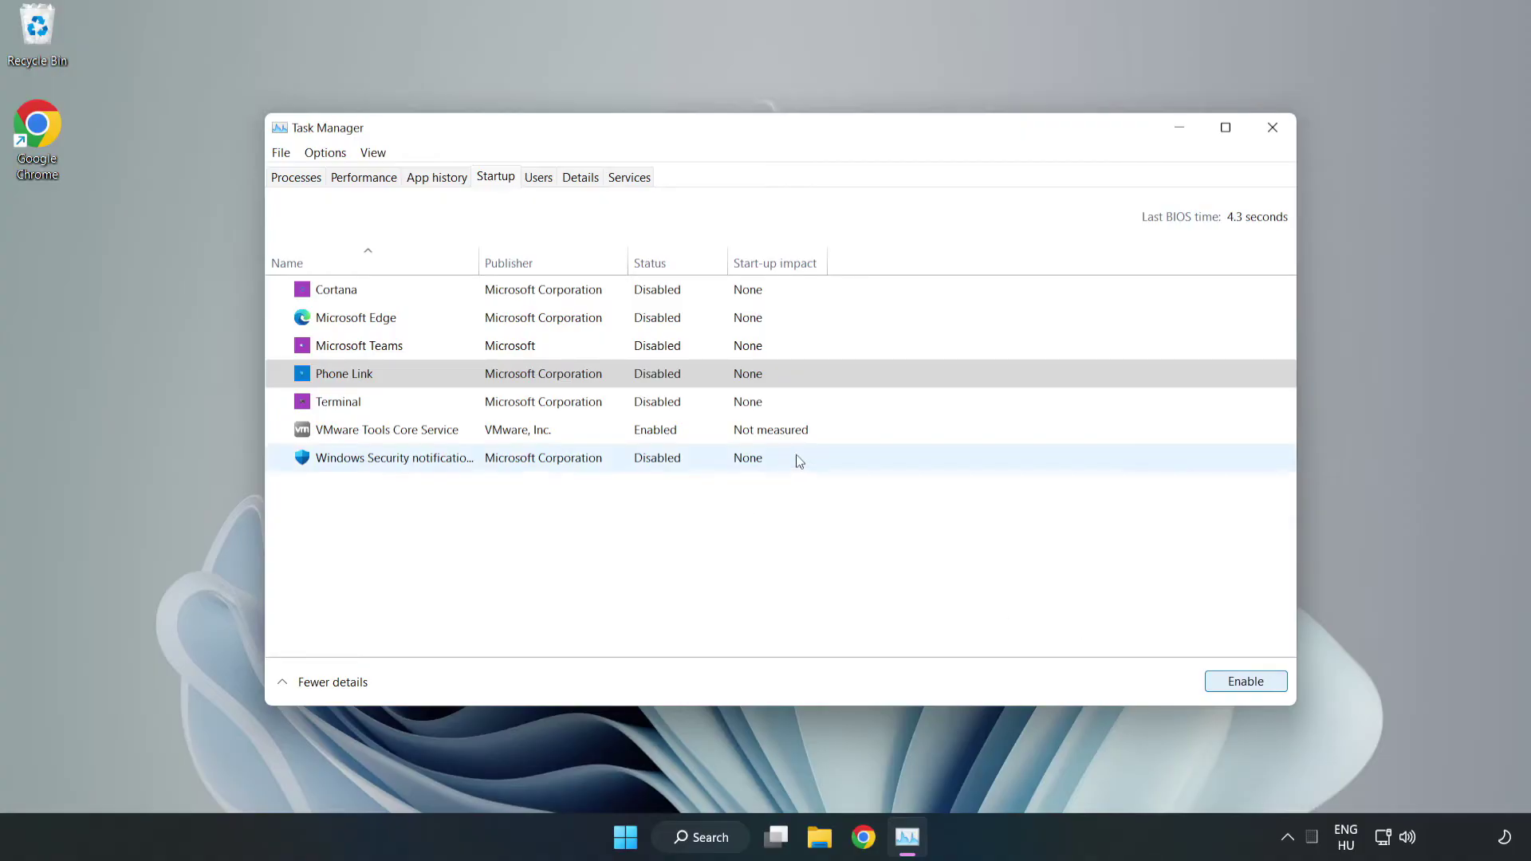
# - Close Task Manager and launch Windows Security by searching 'security'
pyautogui.click(1273, 129)
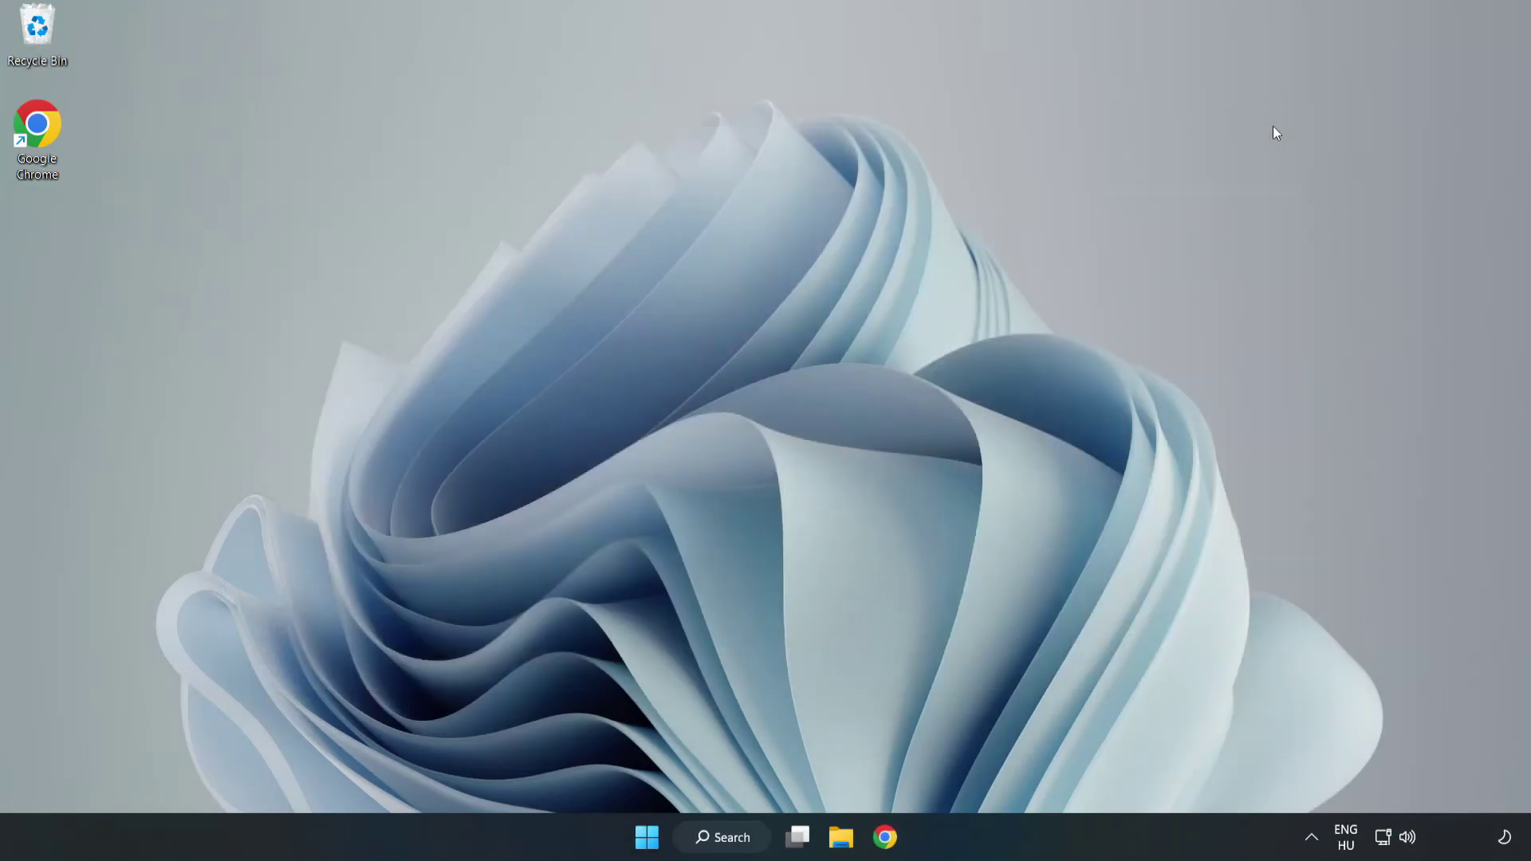
pyautogui.click(738, 846)
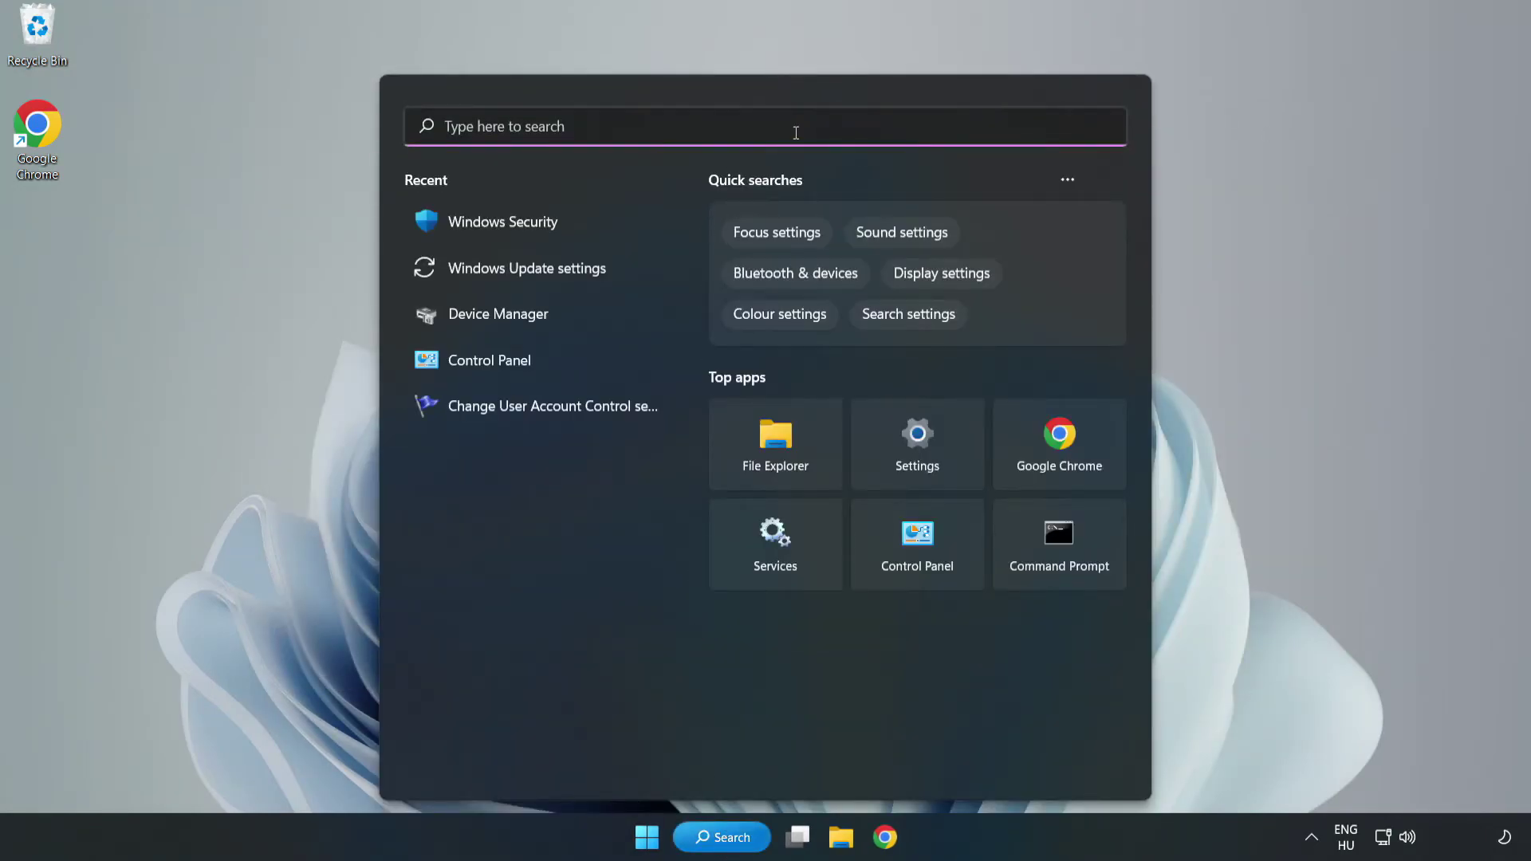
pyautogui.write('sec')
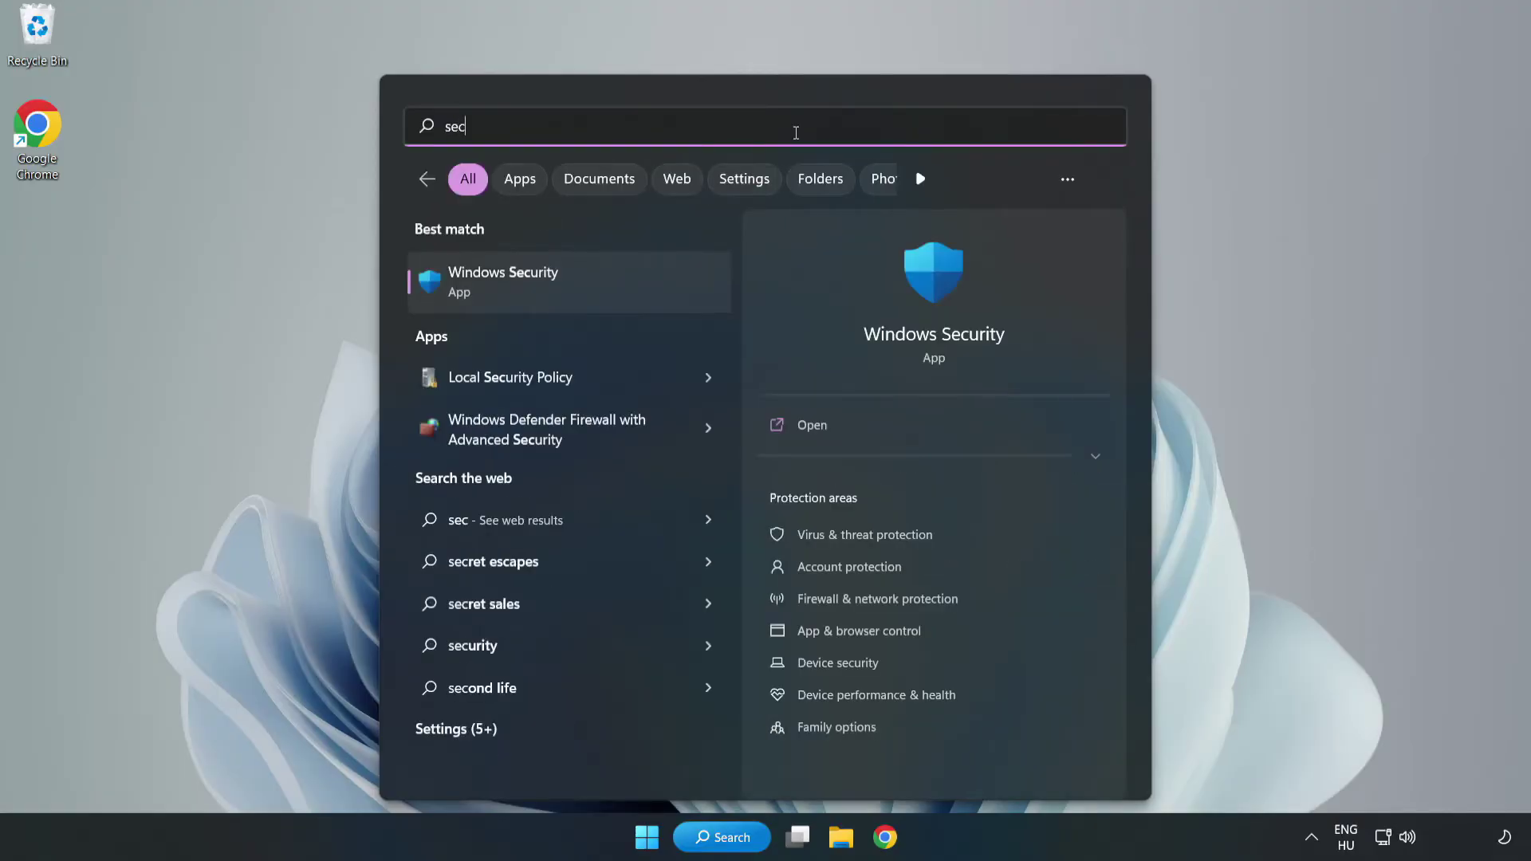
pyautogui.write('urity')
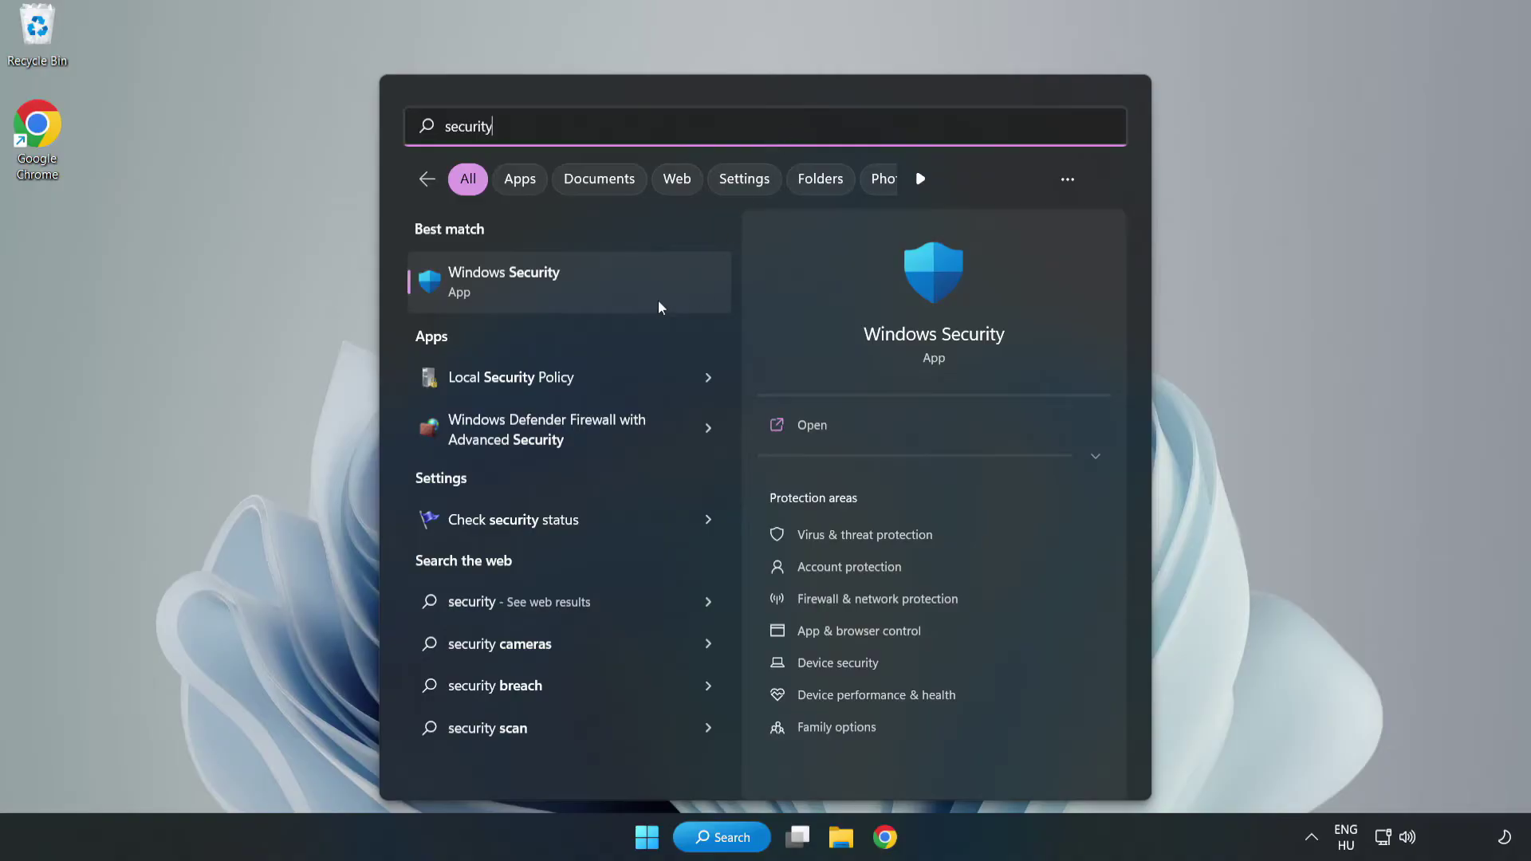
pyautogui.click(557, 292)
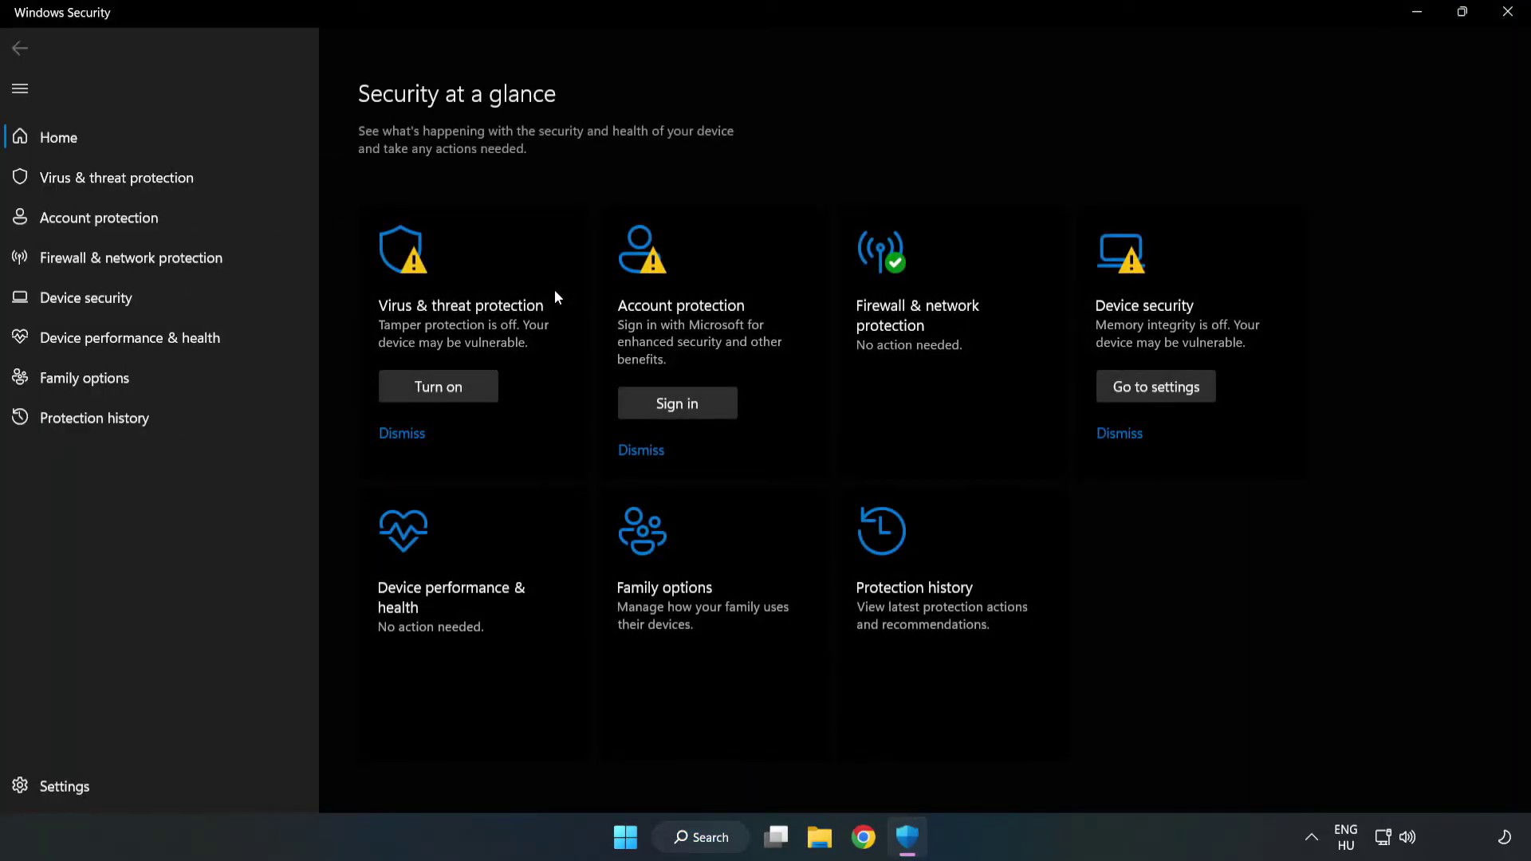
# - Open the Virus & threat protection settings and scroll down to Exclusions
pyautogui.click(99, 184)
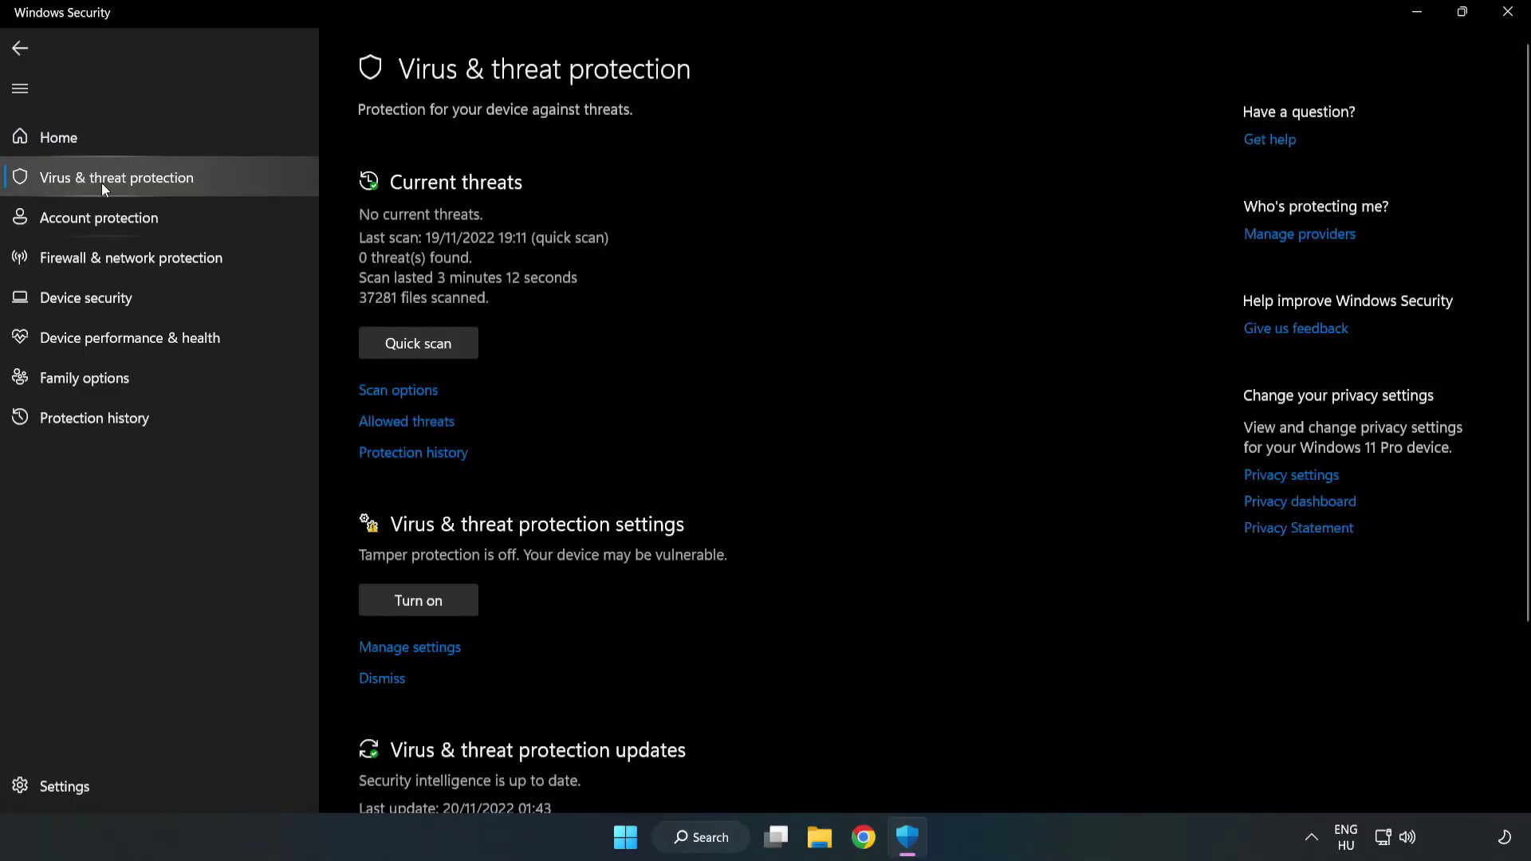
pyautogui.scroll(-2, 798, 308)
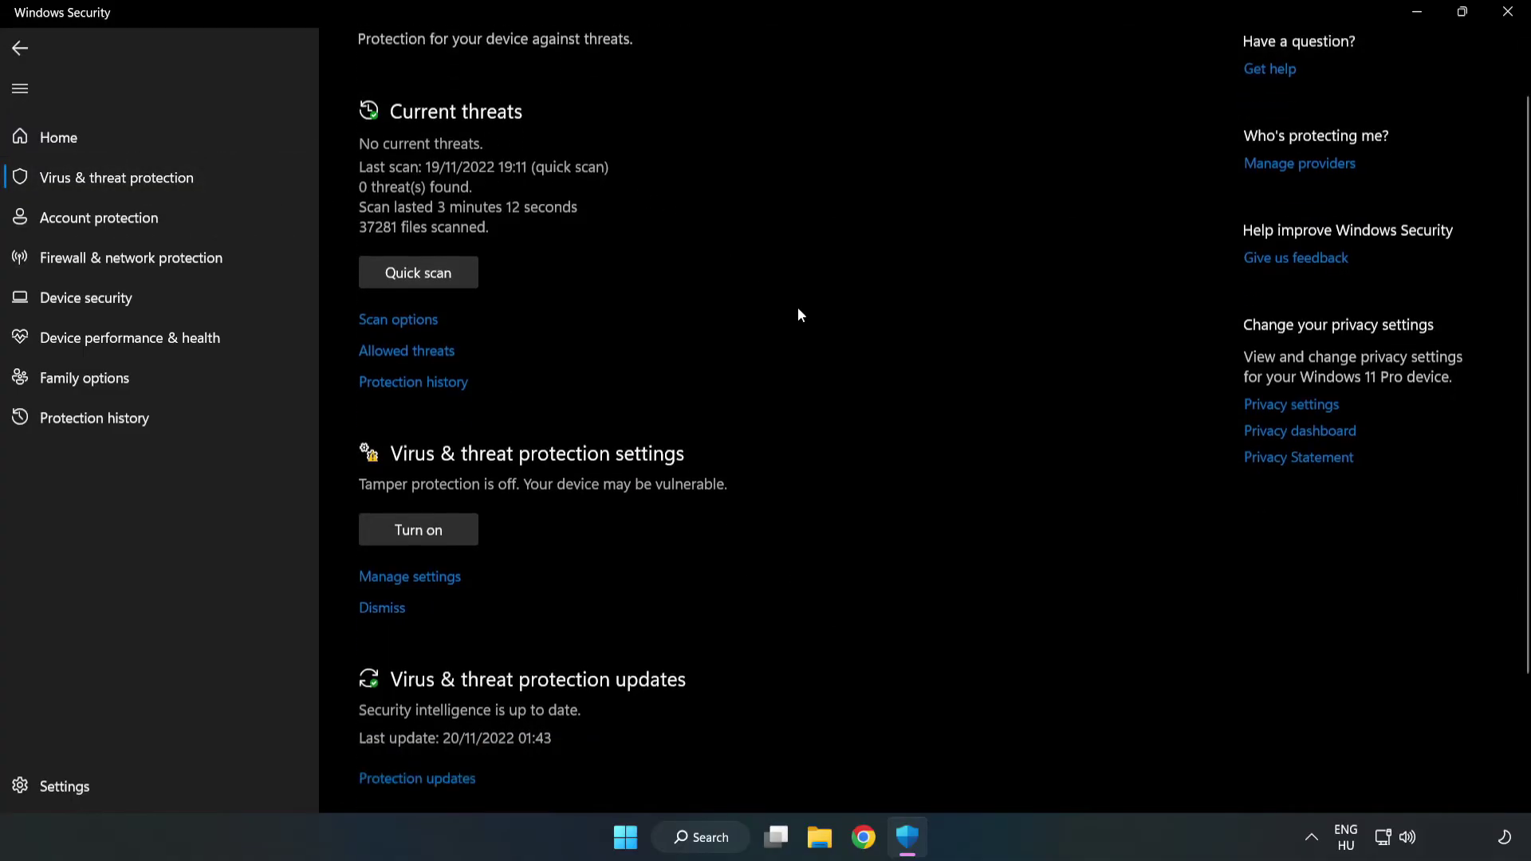
pyautogui.scroll(-3, 797, 314)
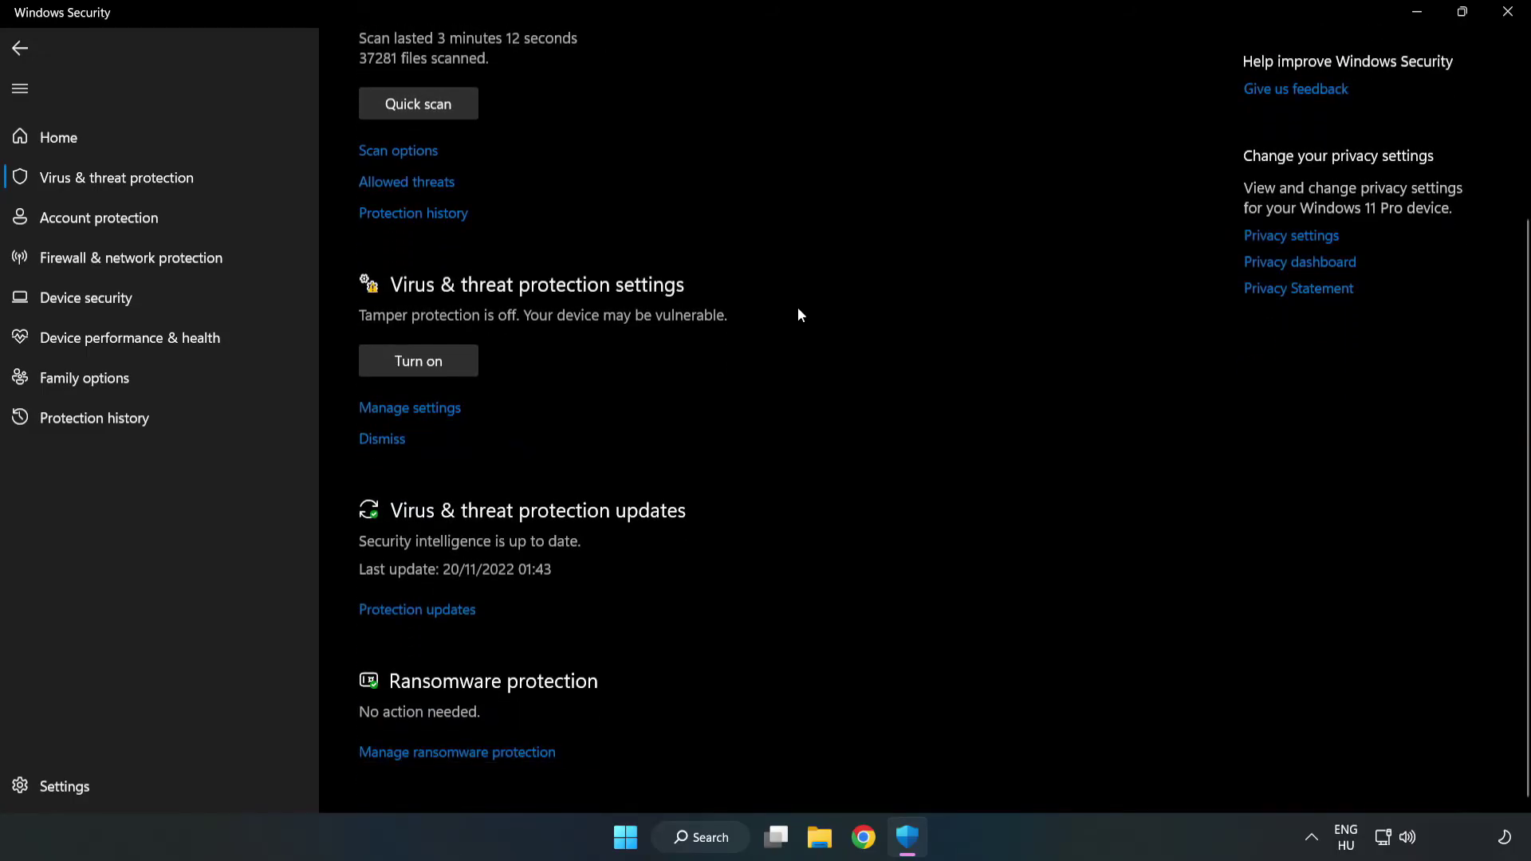
pyautogui.click(396, 408)
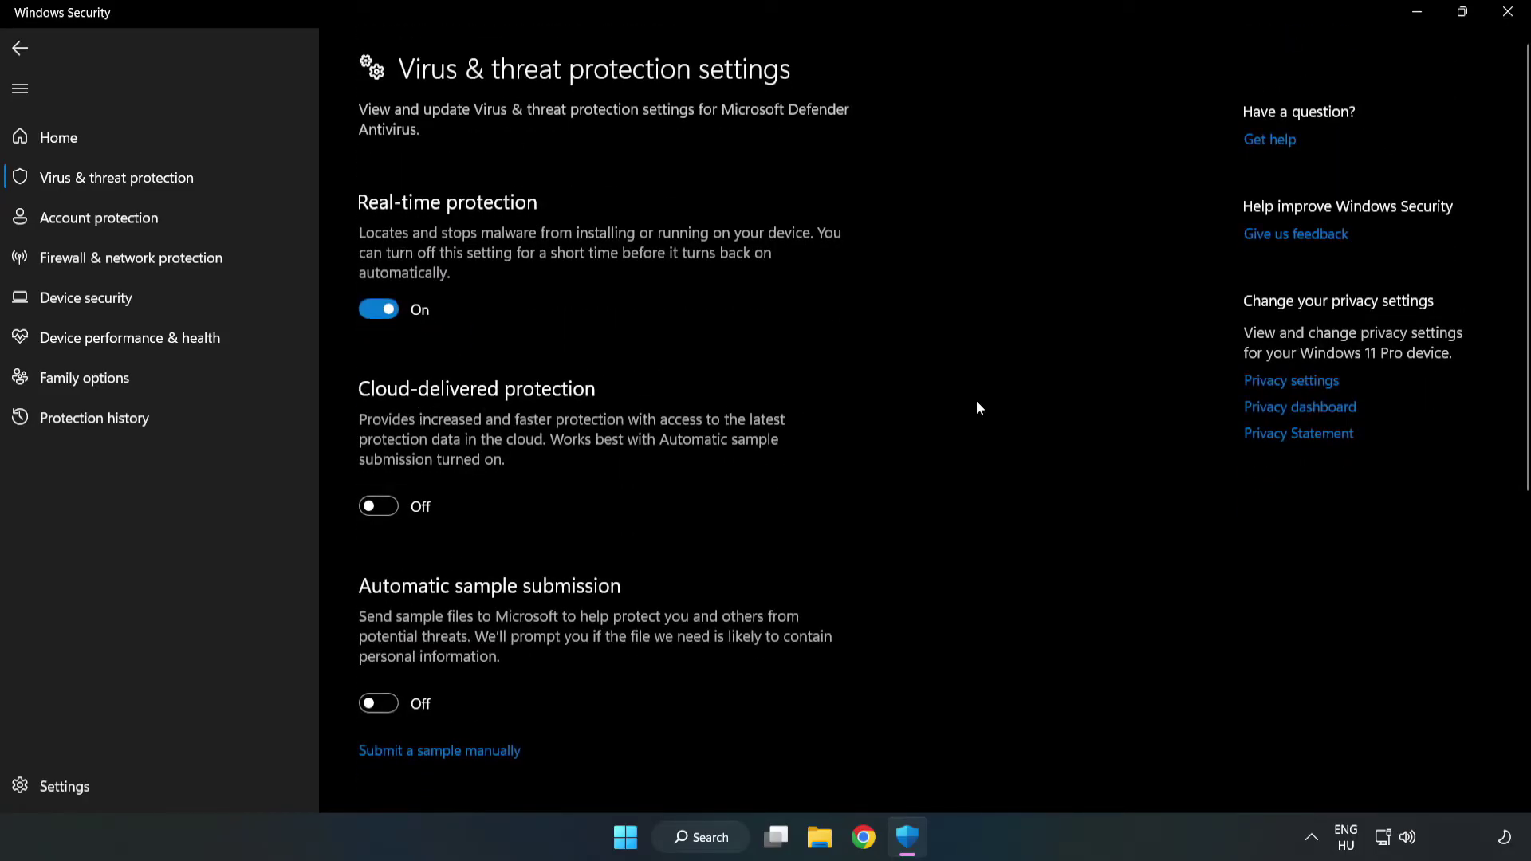
pyautogui.scroll(-6, 979, 407)
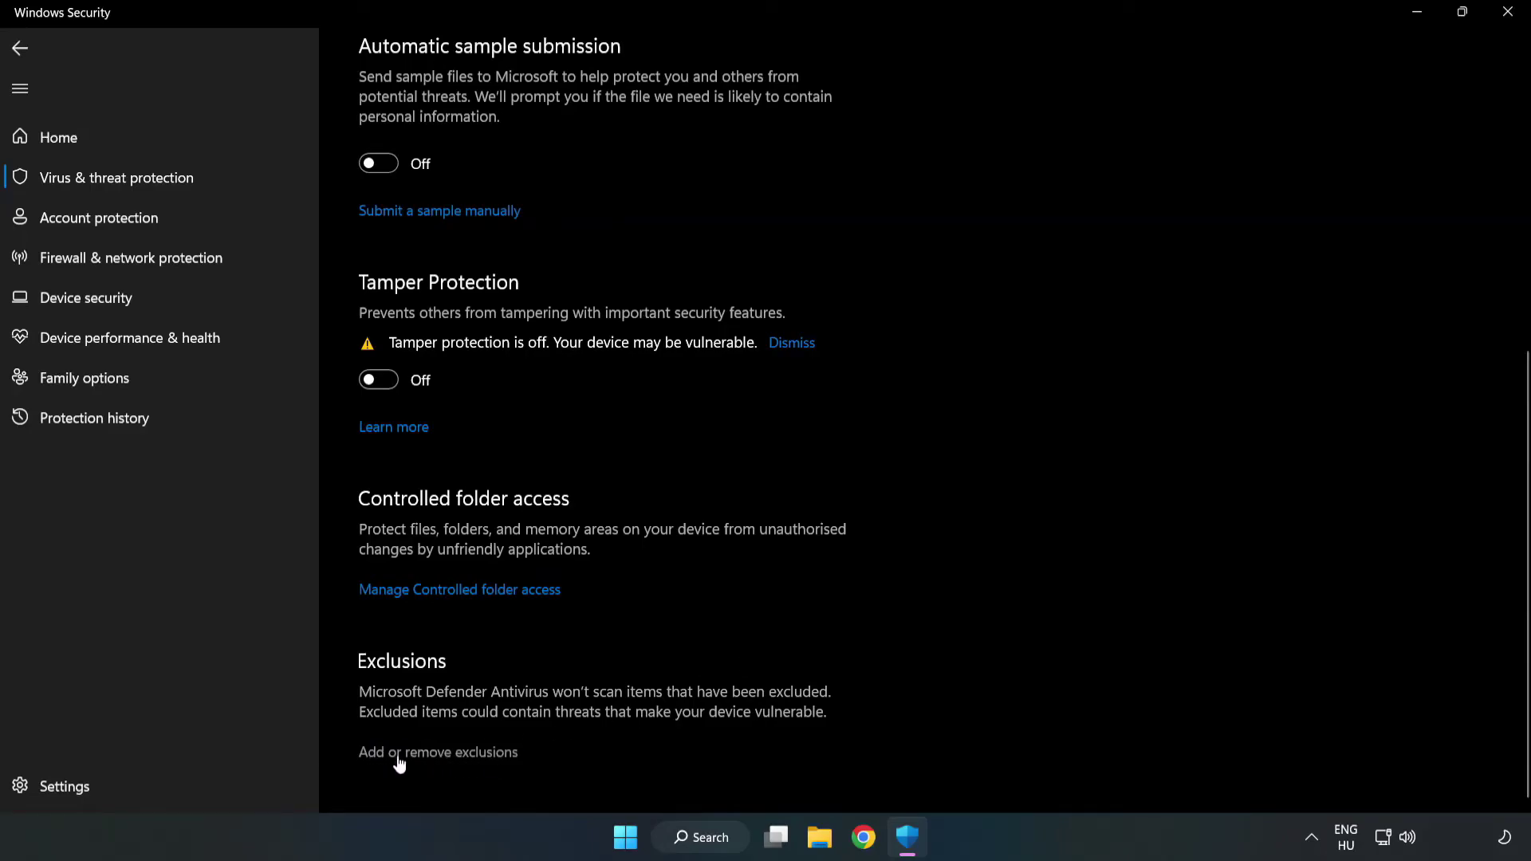
# - Start adding a new file exclusion in Windows Security
pyautogui.click(466, 752)
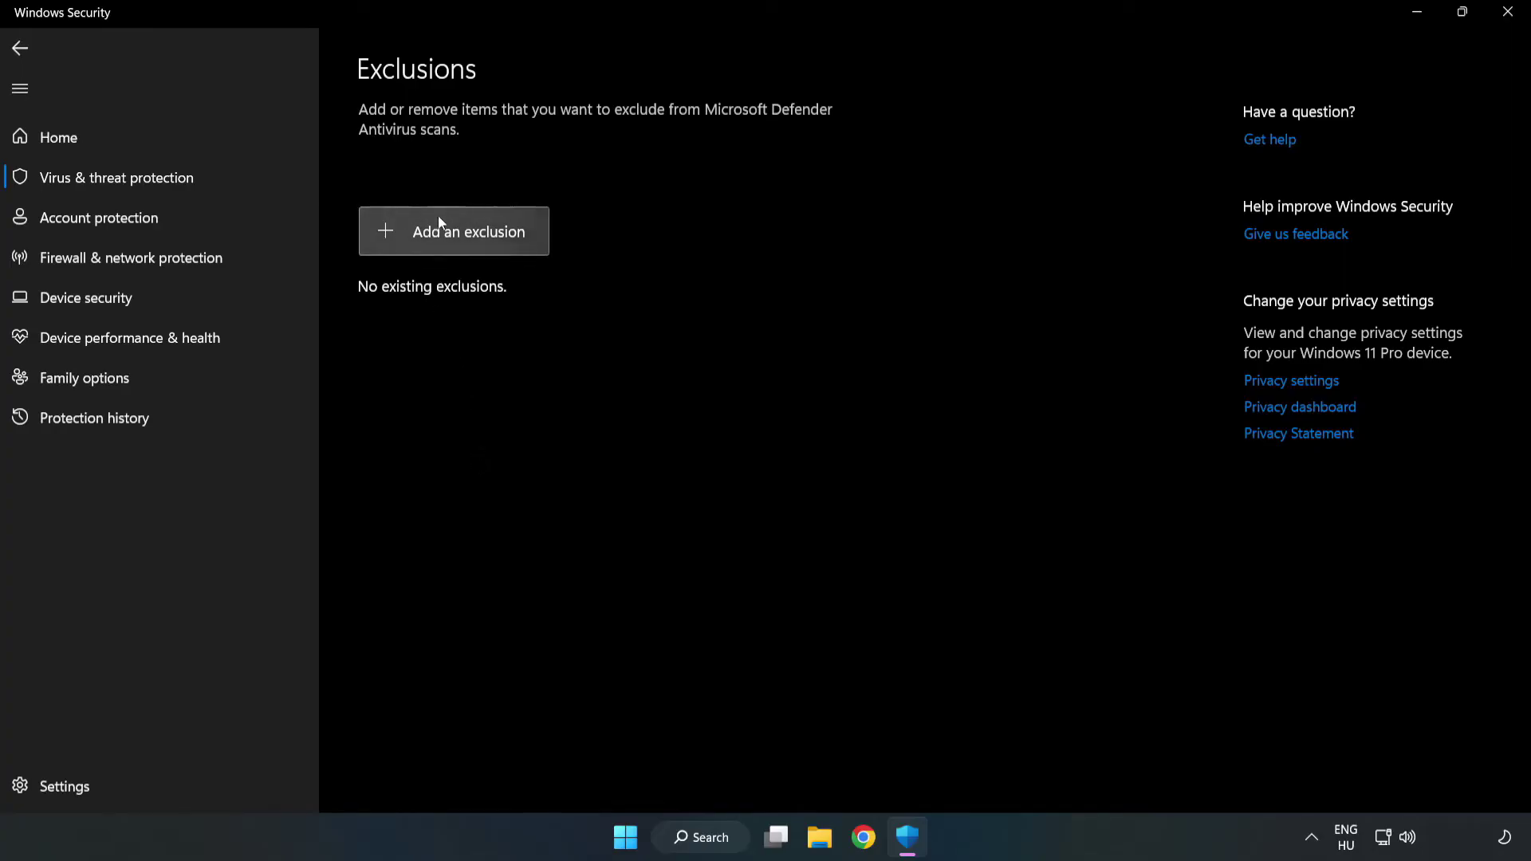
pyautogui.click(467, 240)
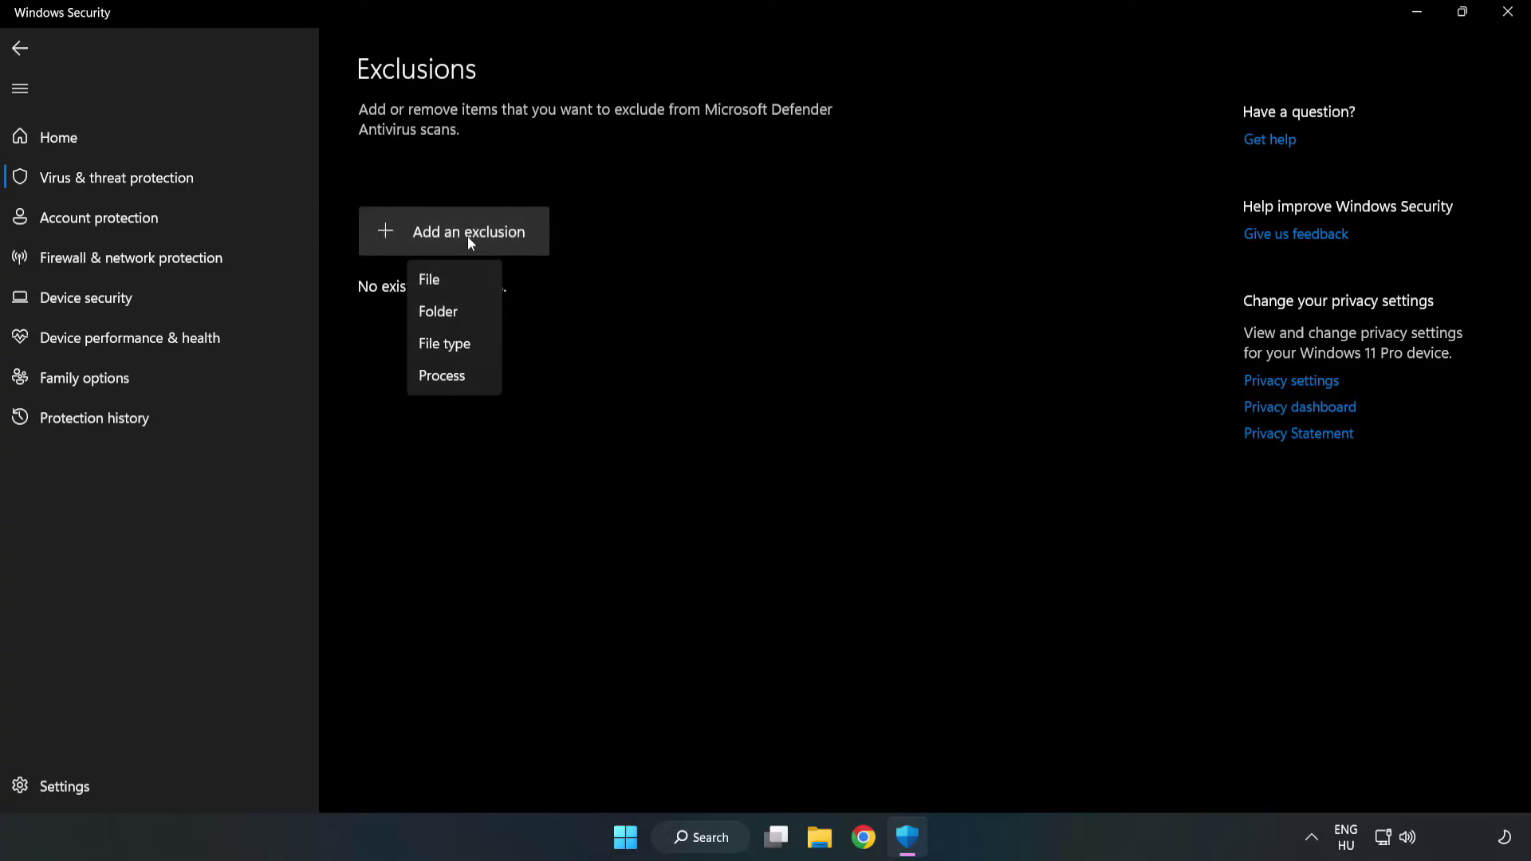
pyautogui.click(437, 286)
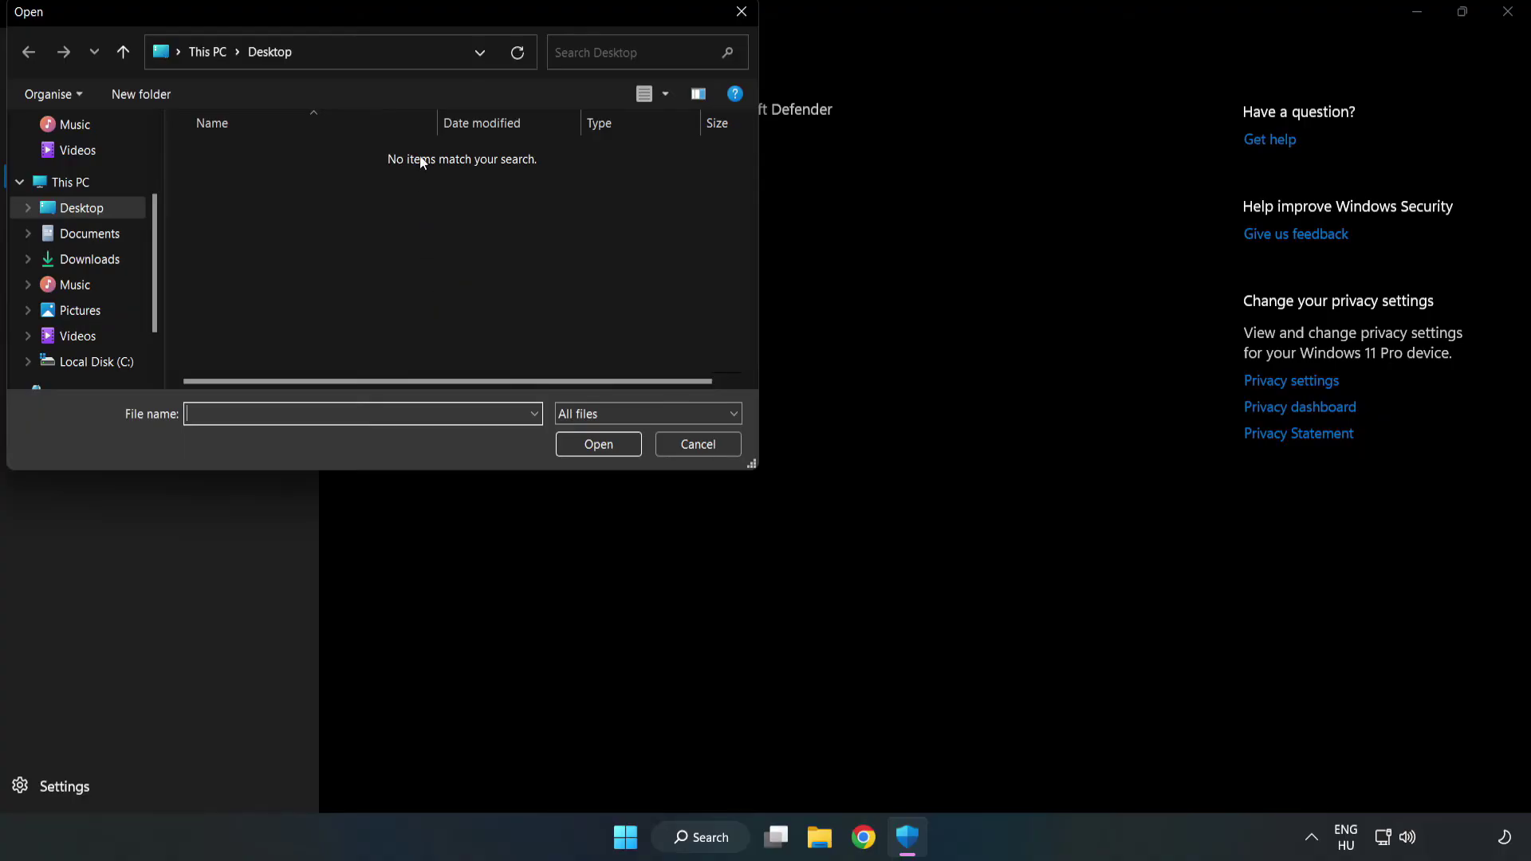
# - Select the shortcut in C:\Program Files (x86)\NOT WORKING APP as the excluded file
pyautogui.moveTo(410, 13); pyautogui.dragTo(705, 176)
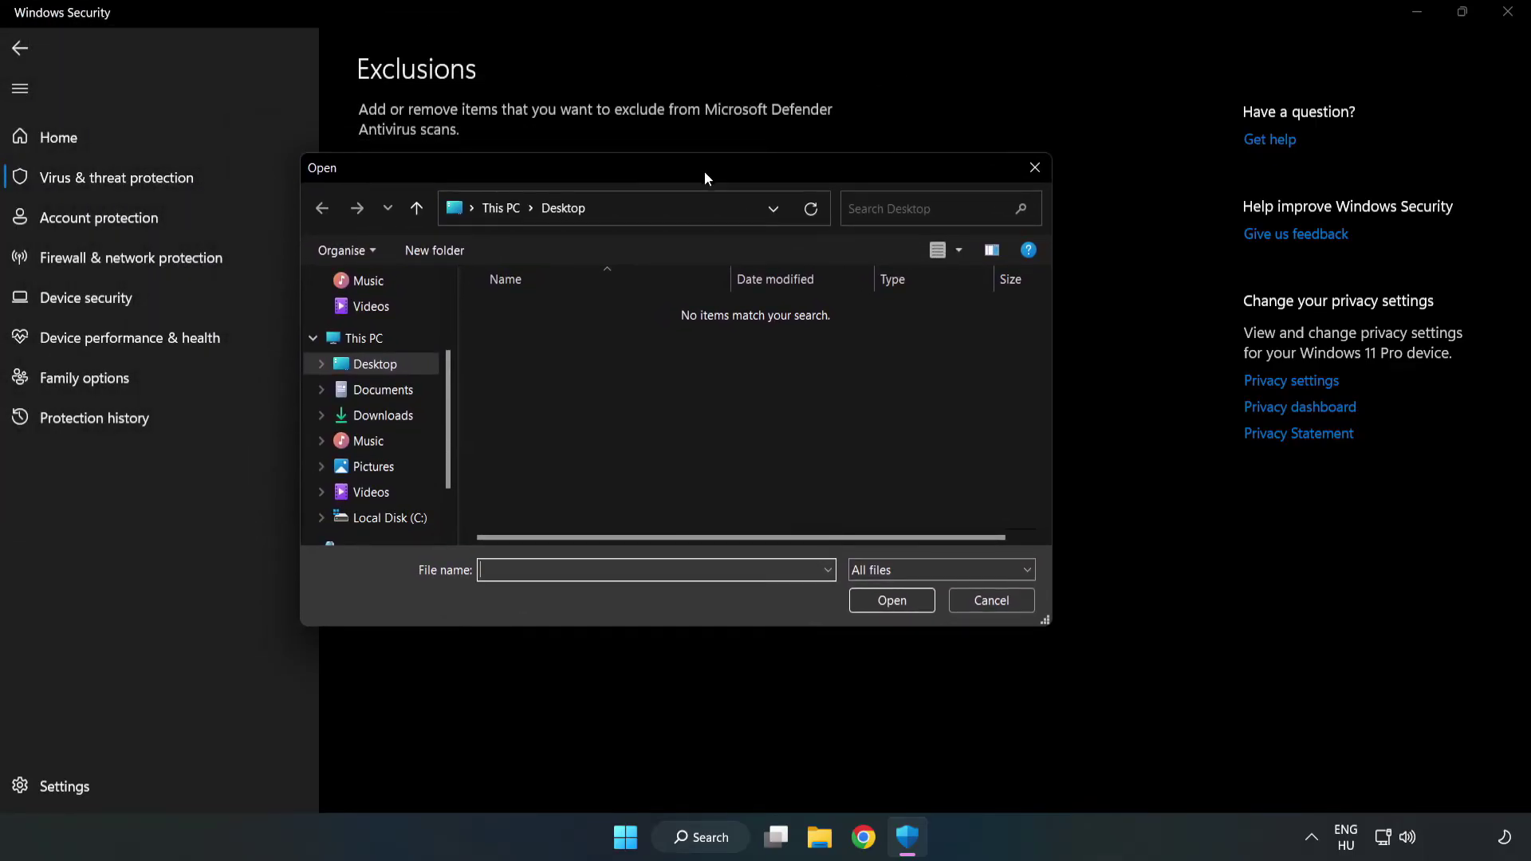
pyautogui.click(391, 517)
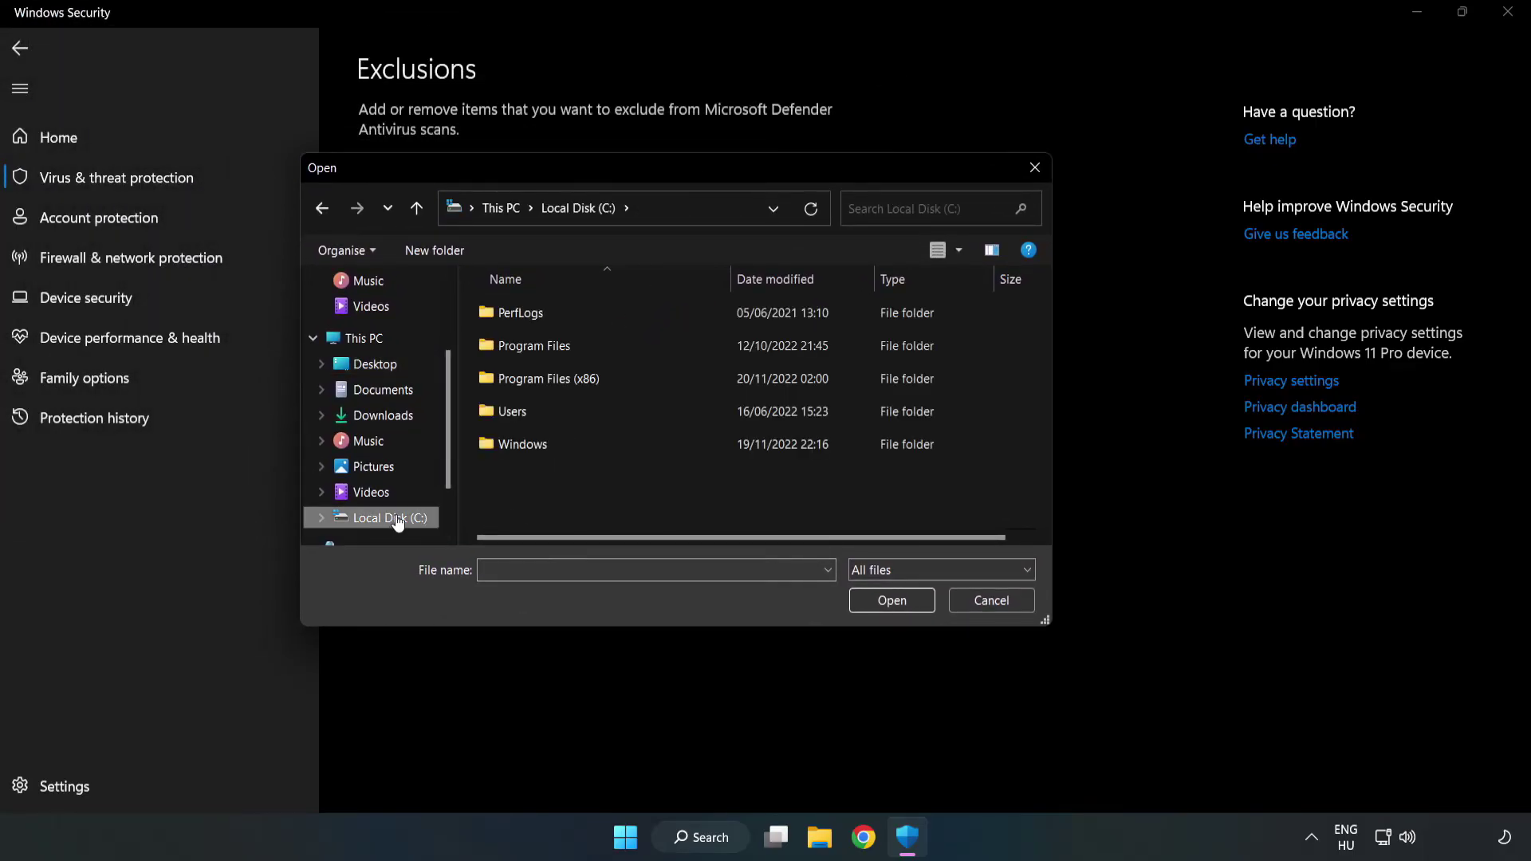
pyautogui.doubleClick(601, 380)
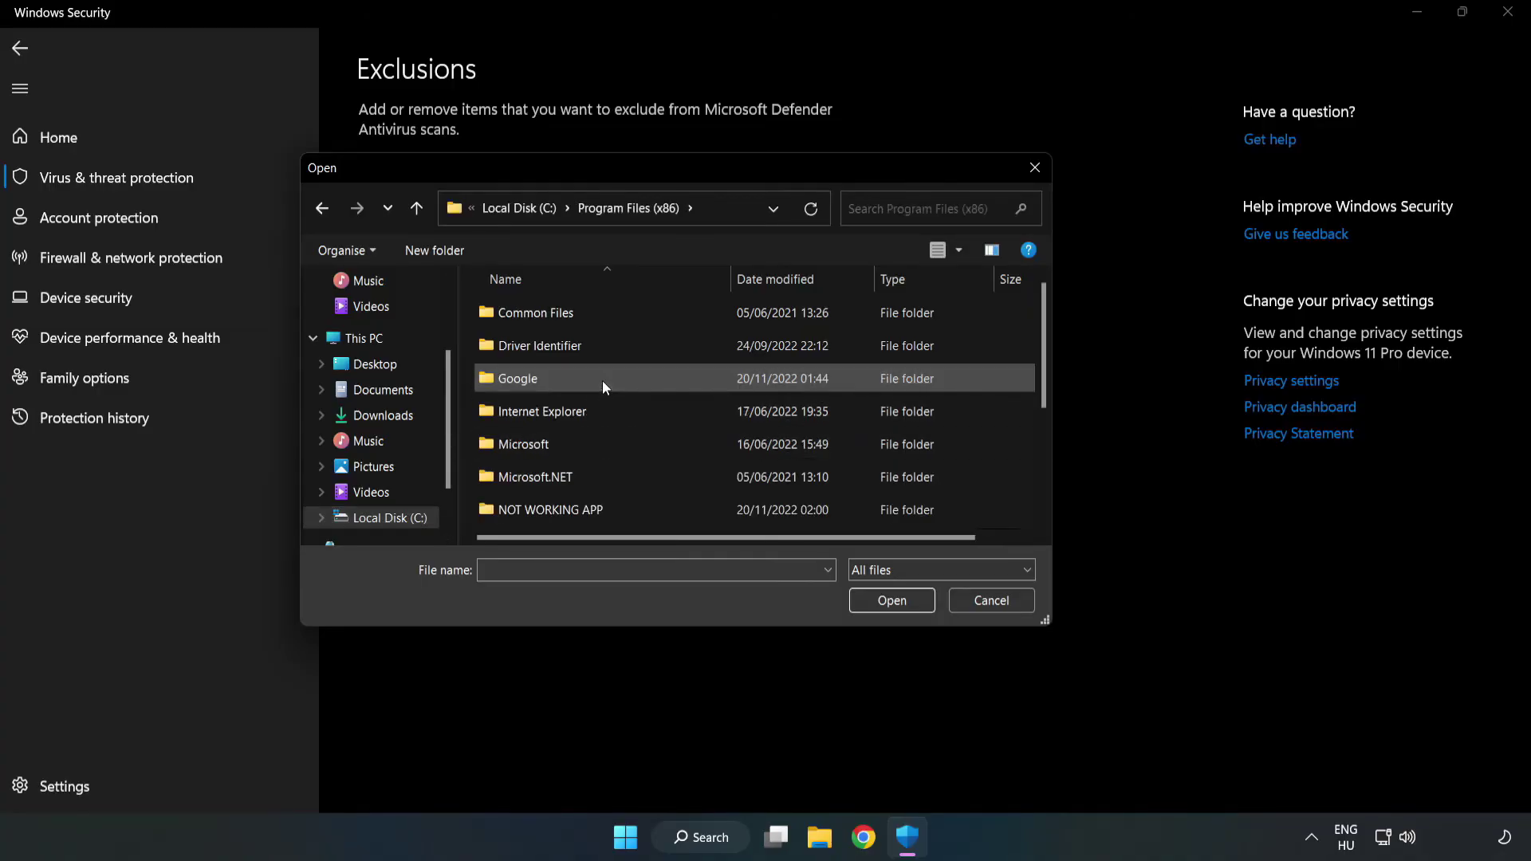
pyautogui.doubleClick(602, 505)
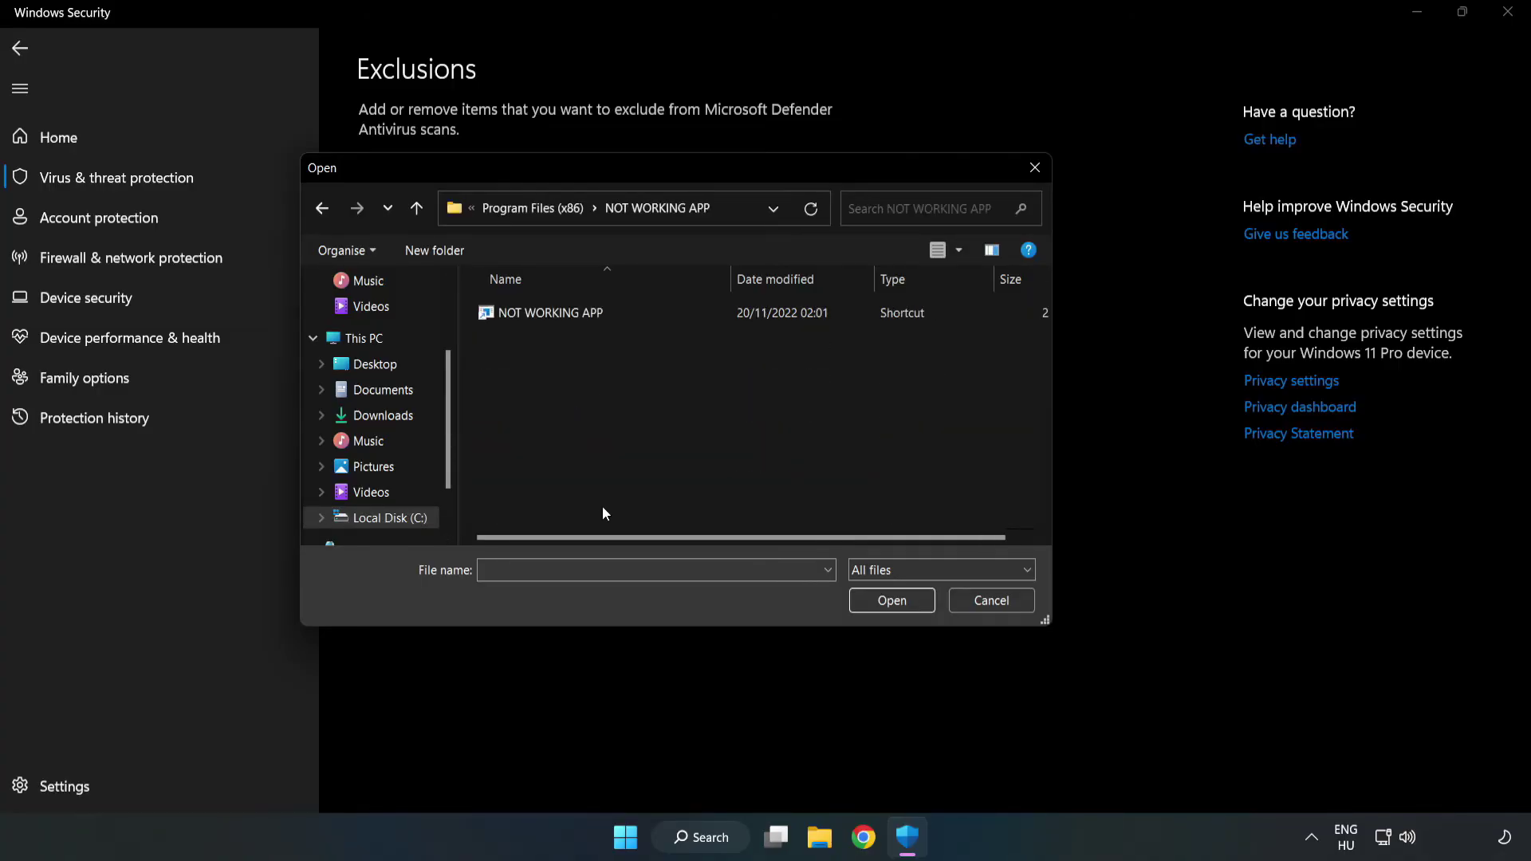
pyautogui.click(539, 312)
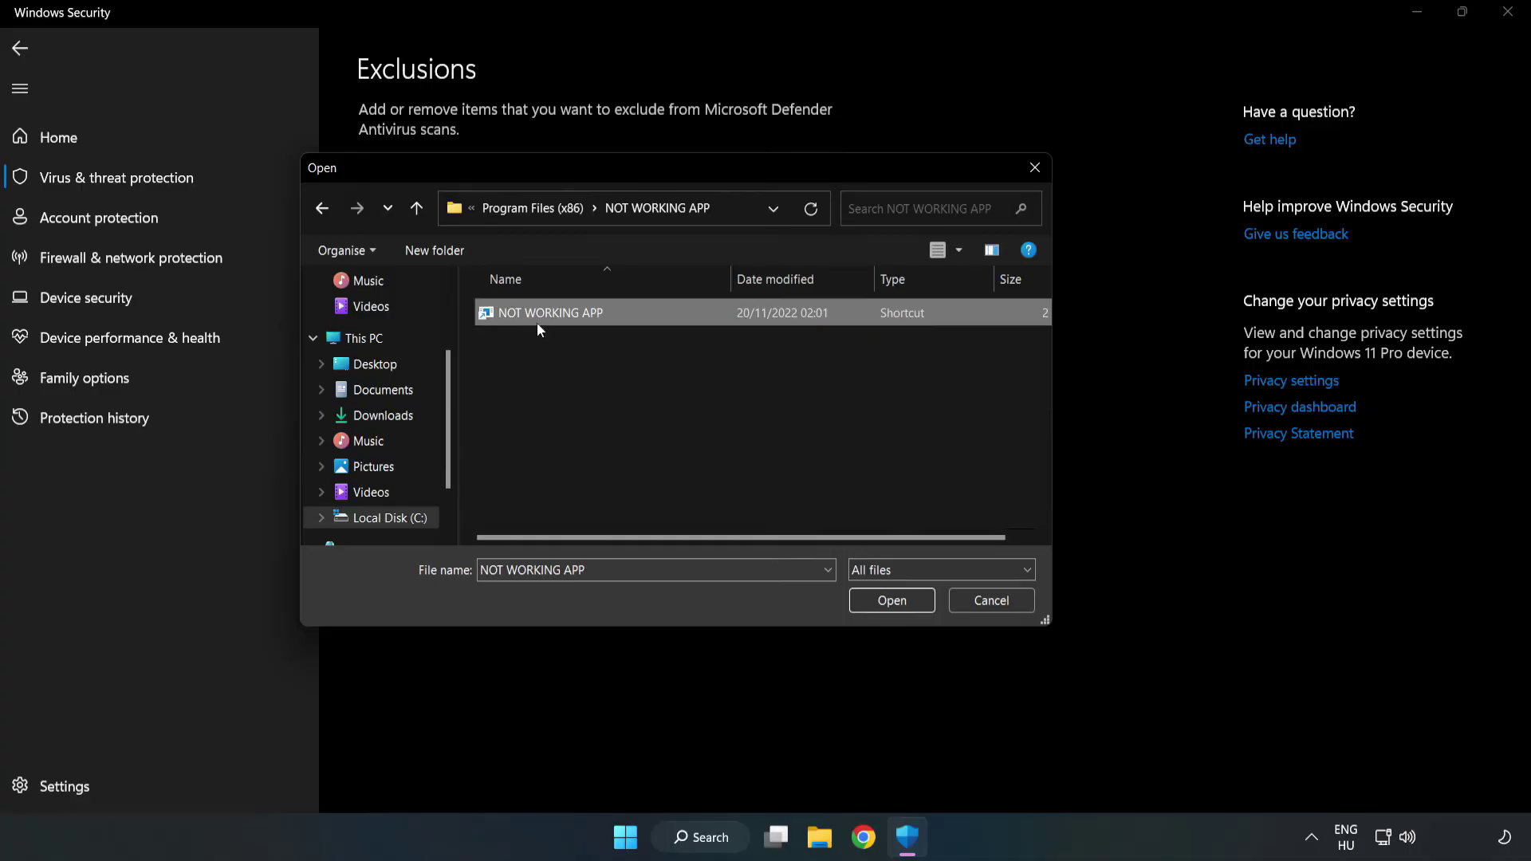
pyautogui.click(891, 603)
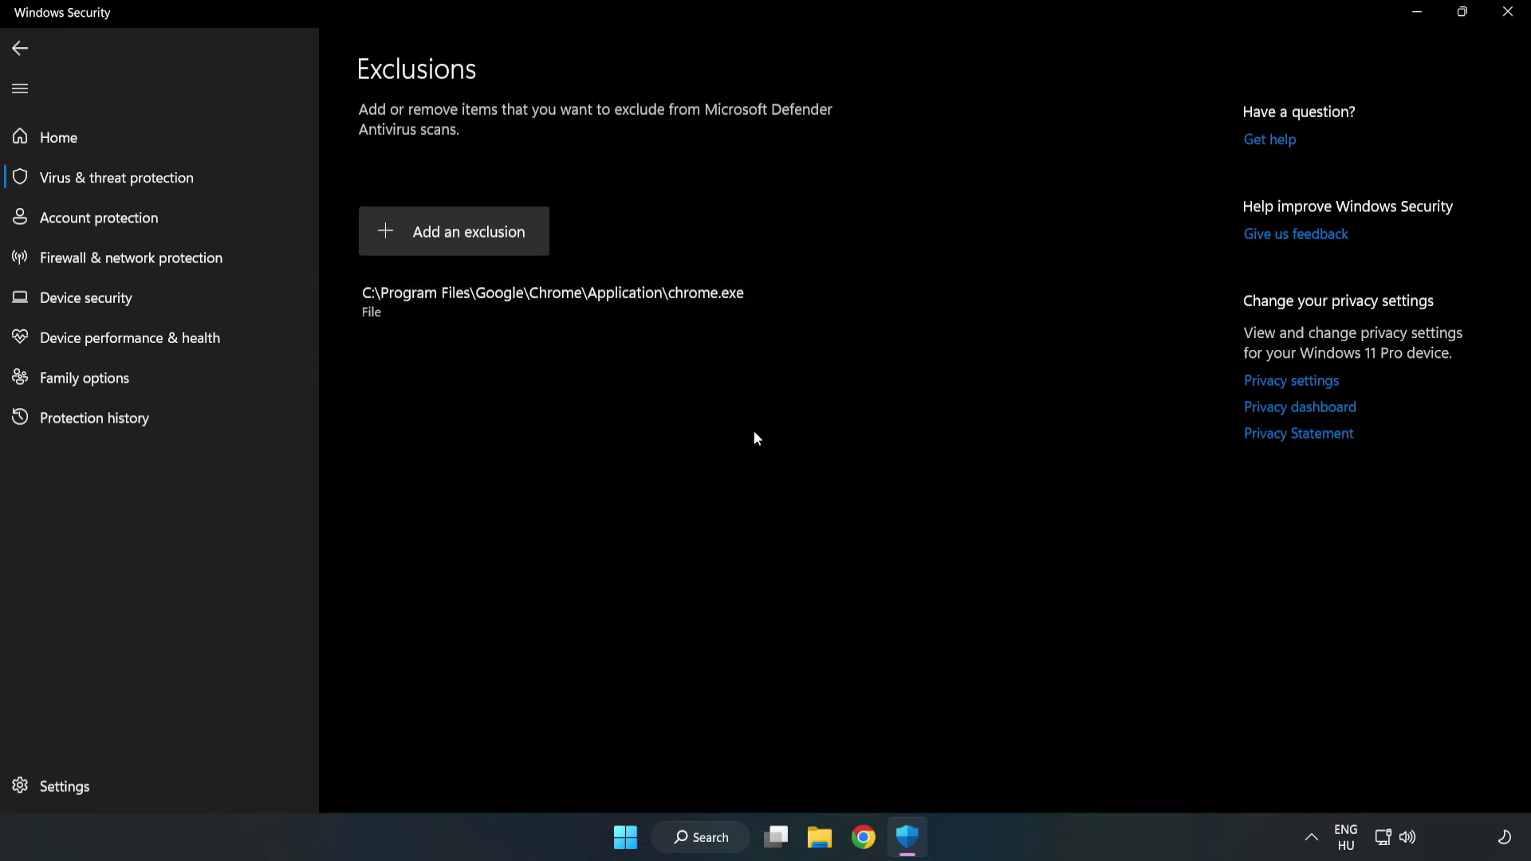
# - Close Windows Security and show the Start menu's power options, including Restart
pyautogui.click(1506, 19)
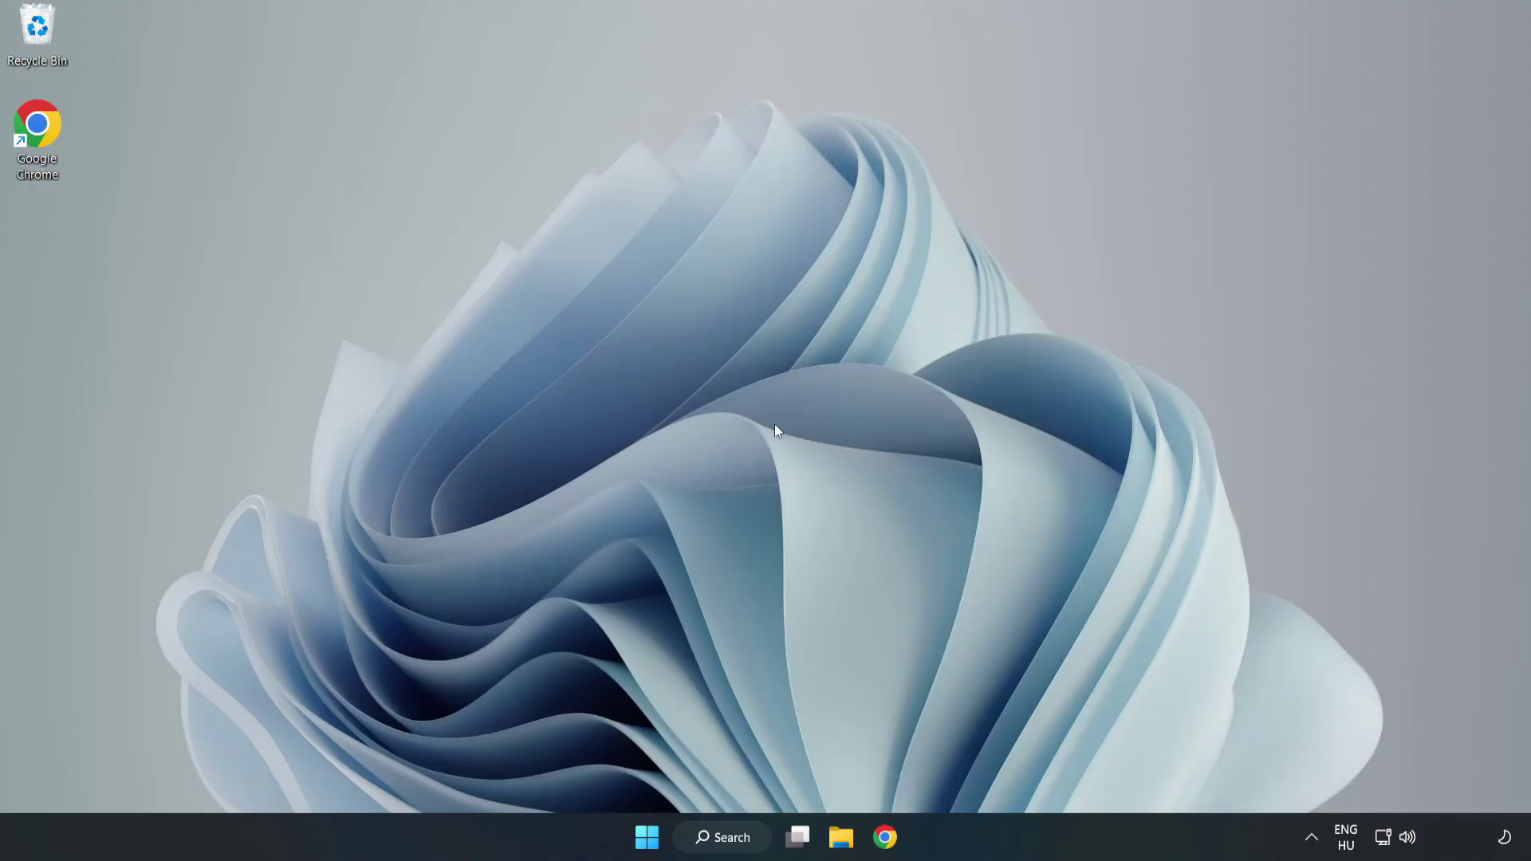
pyautogui.click(646, 837)
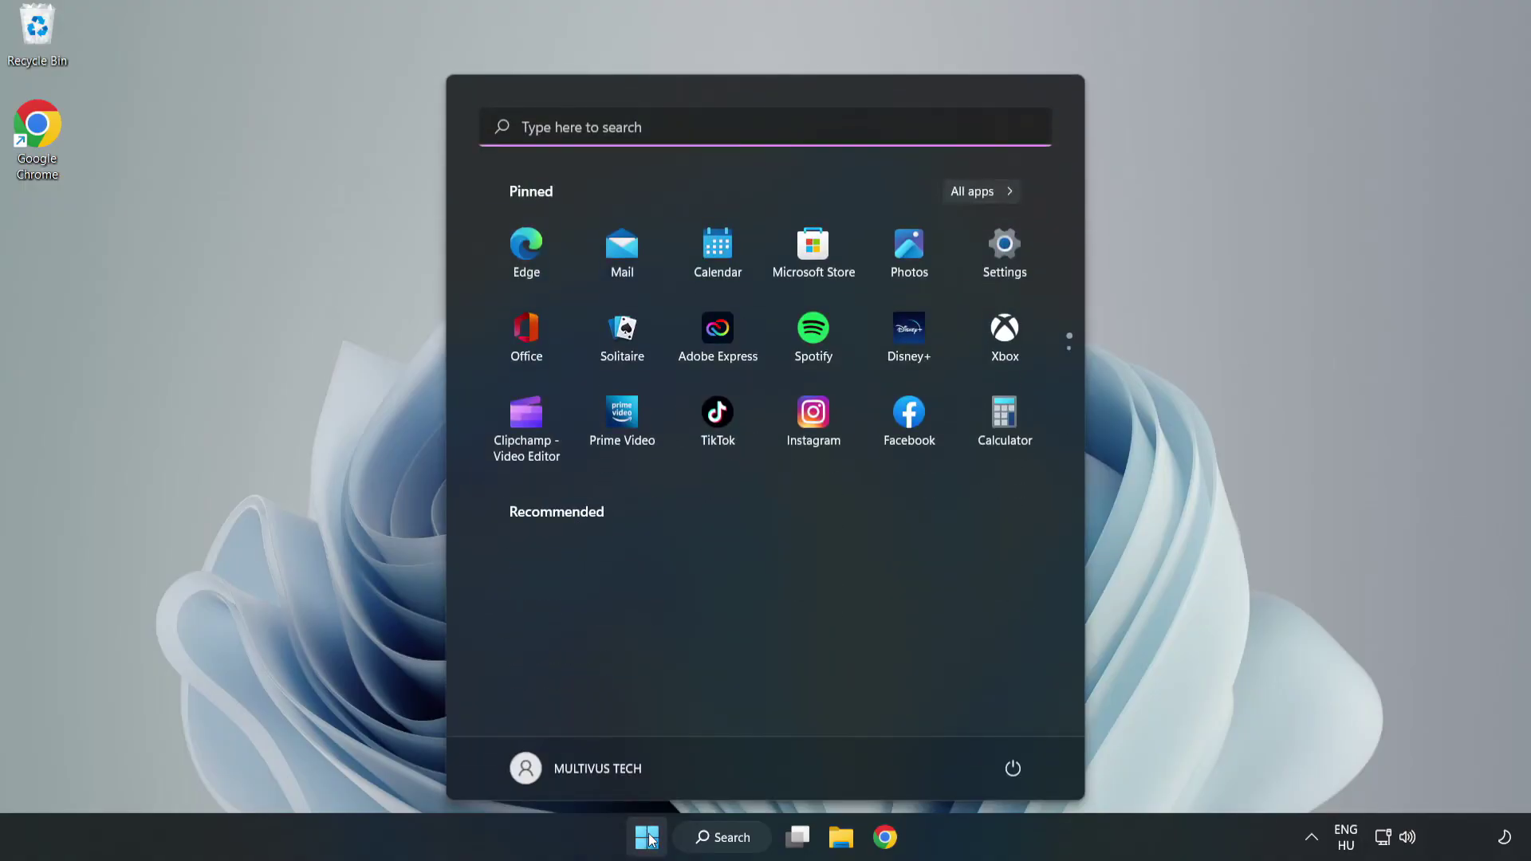
pyautogui.click(1013, 768)
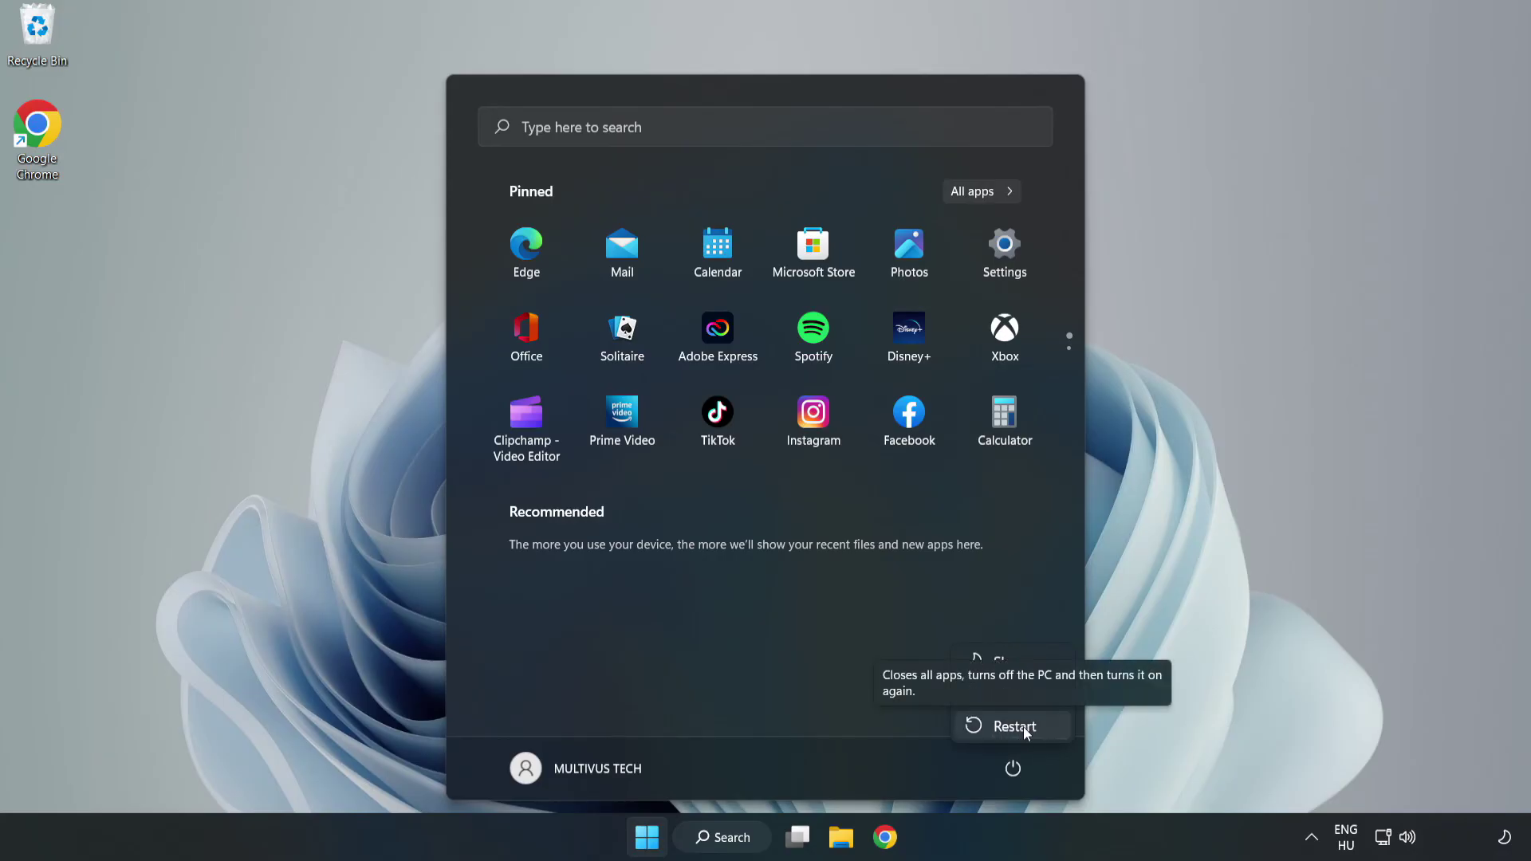